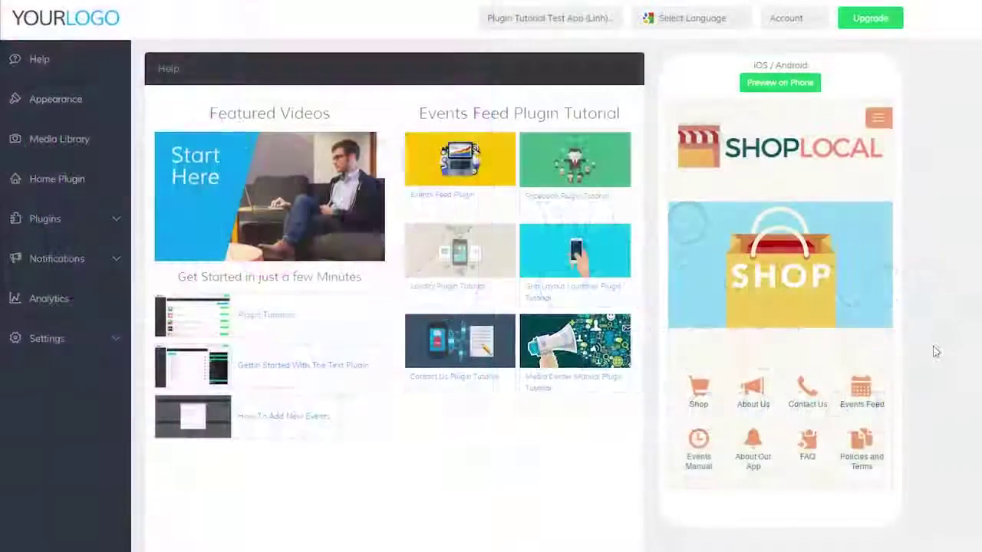
Step: Review the existing WooCommerce plugin's content settings, from the image carousel to the store URL and API key fields
{"action": "left_click", "coordinate": [749, 388]}
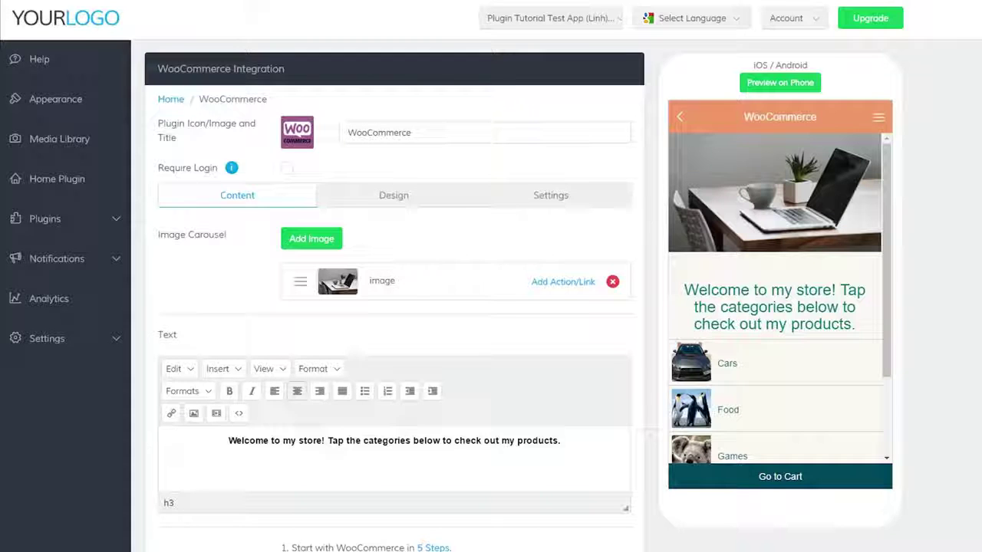
{"action": "scroll", "coordinate": [365, 265], "scroll_direction": "down", "scroll_amount": 4}
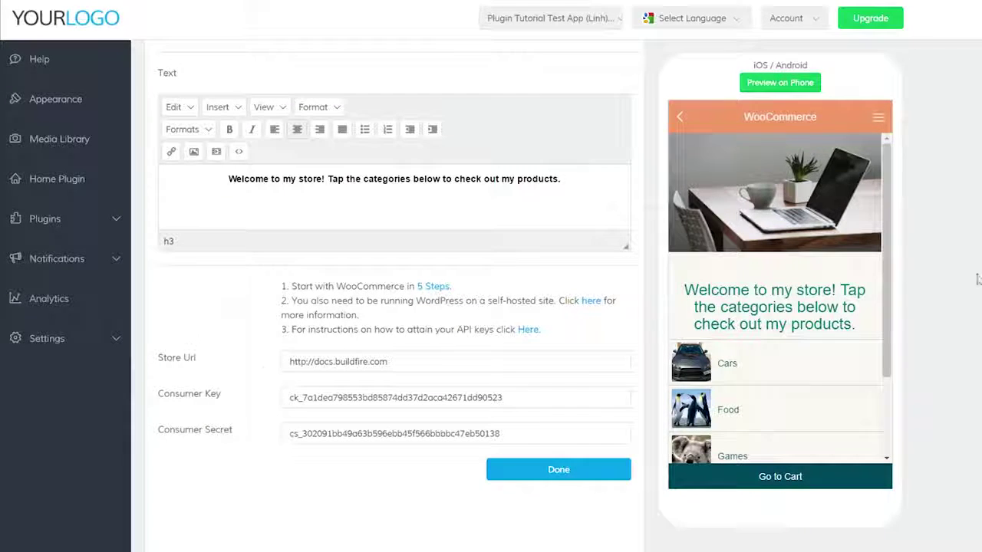
{"action": "scroll", "coordinate": [977, 280], "scroll_direction": "up", "scroll_amount": 4}
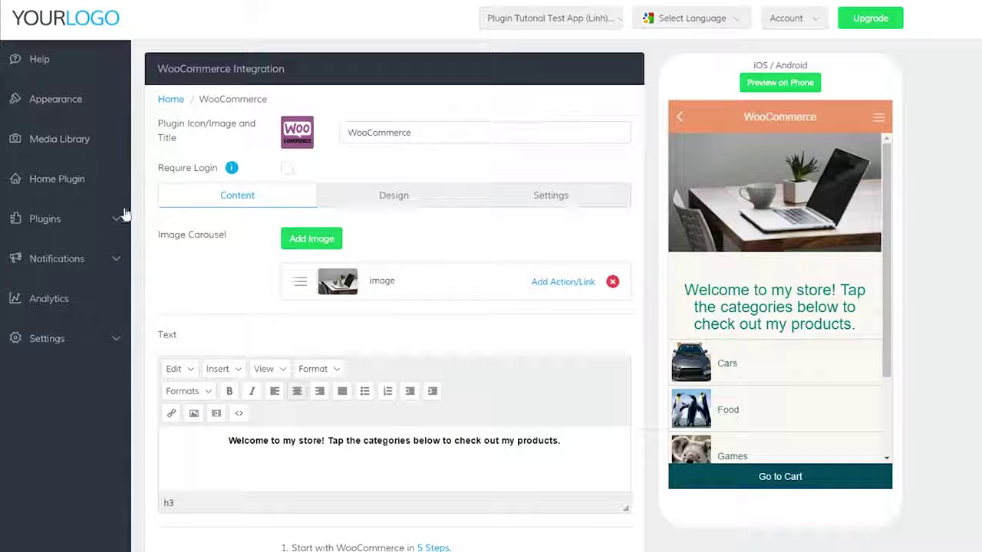
Step: Search the plugins available to add for WooCommerce
{"action": "left_click", "coordinate": [115, 220]}
{"action": "left_click", "coordinate": [102, 249]}
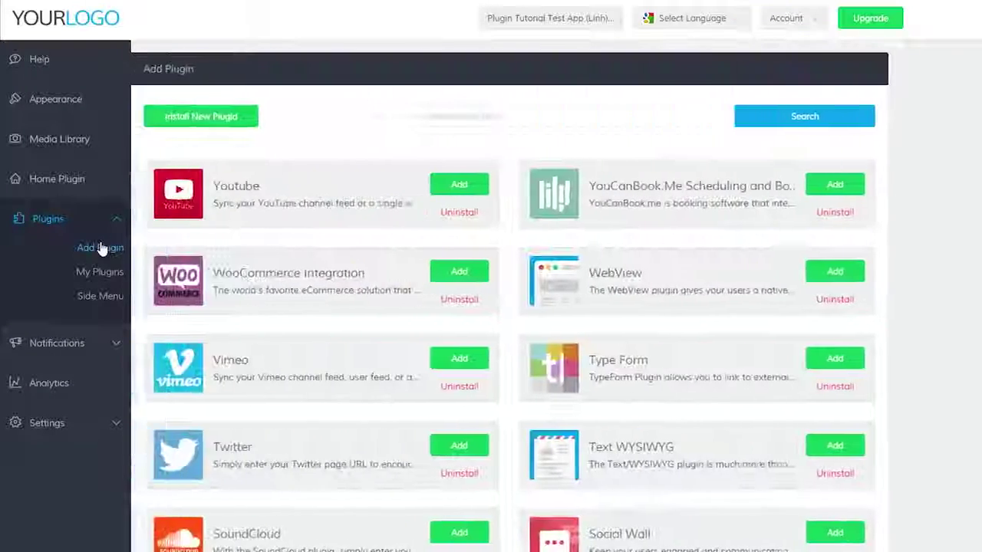
{"action": "left_click", "coordinate": [585, 116]}
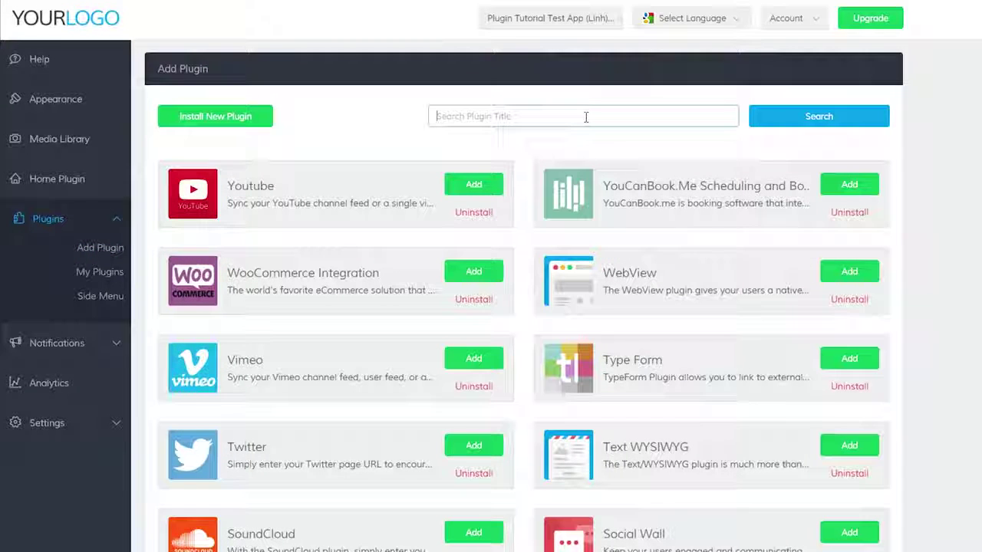
{"action": "type", "text": "WooCommerce"}
{"action": "key", "text": "Return"}
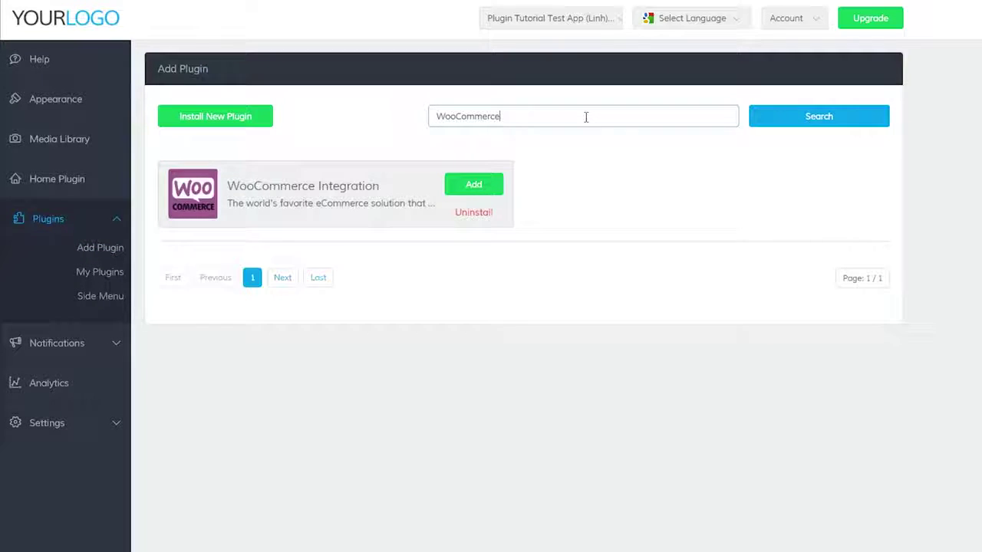
Step: Add the WooCommerce Integration plugin to the app with the title My Shop and include it in the side menu
{"action": "left_click", "coordinate": [491, 184]}
{"action": "type", "text": "My Shop"}
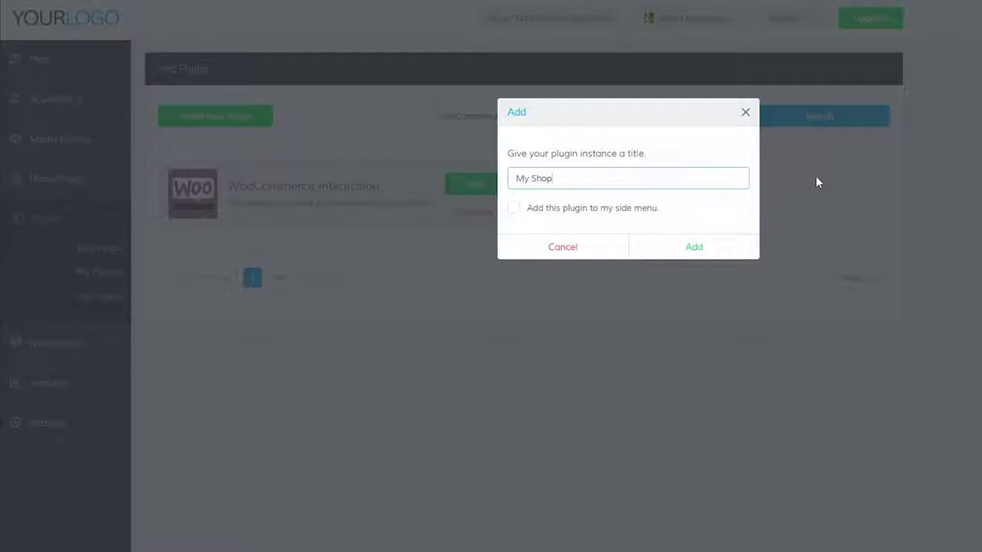
{"action": "left_click", "coordinate": [513, 208]}
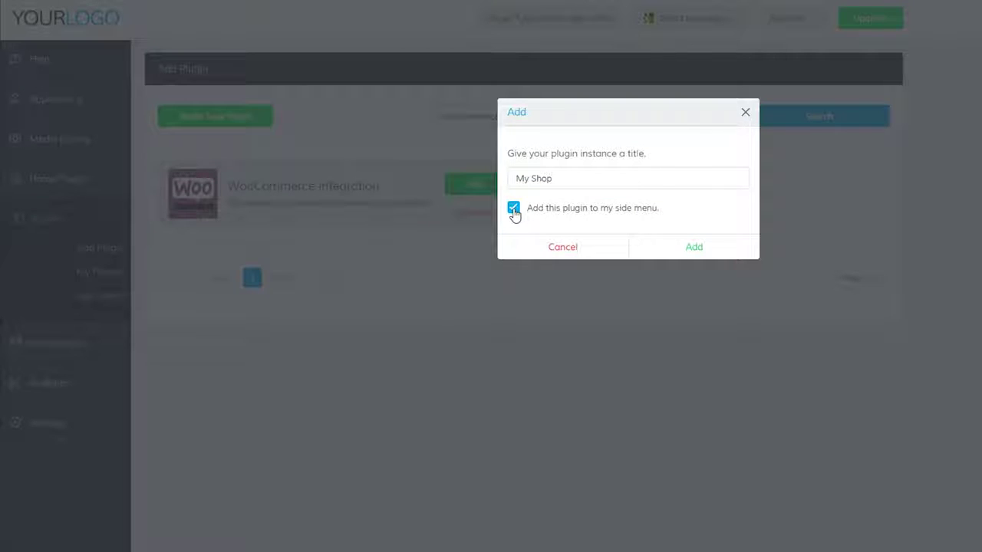
{"action": "left_click", "coordinate": [716, 254]}
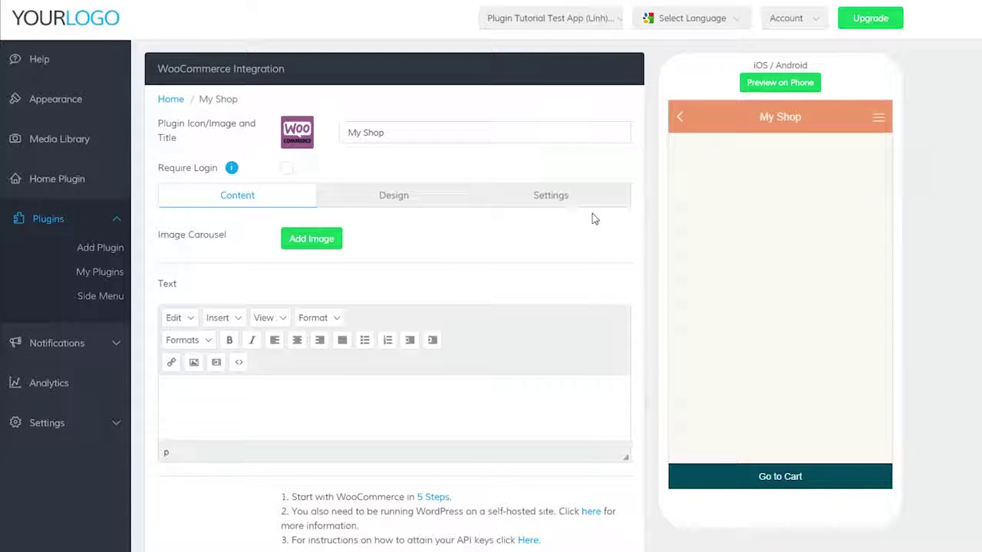
Step: Examine the My Shop plugin's content fields, design layouts and currency symbol options
{"action": "scroll", "coordinate": [580, 229], "scroll_direction": "down", "scroll_amount": 4}
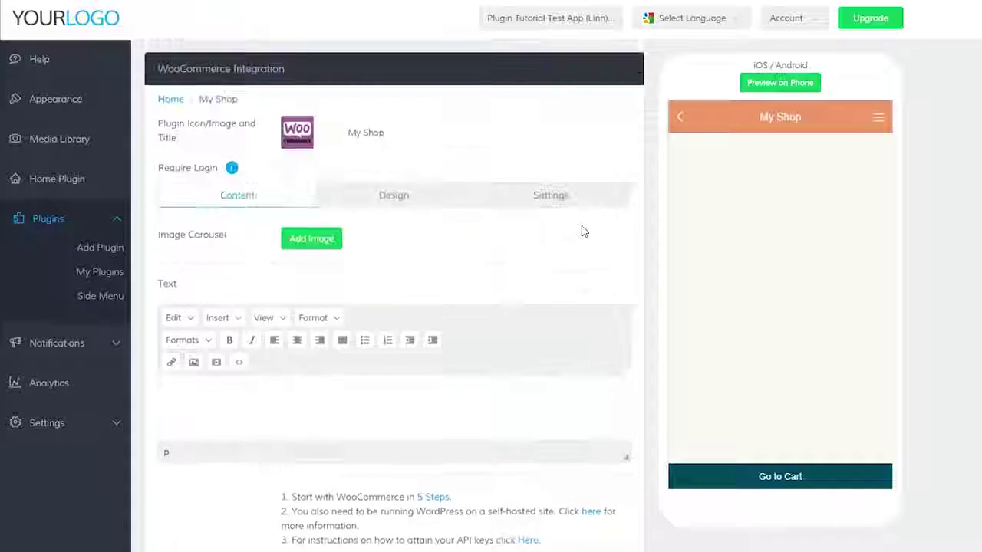
{"action": "left_click", "coordinate": [412, 200]}
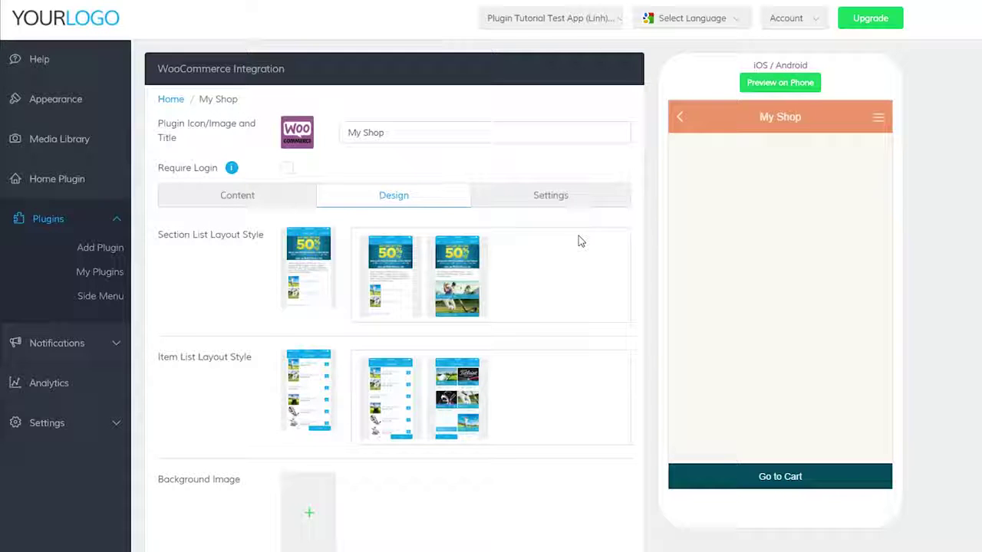
{"action": "left_click", "coordinate": [550, 196]}
{"action": "left_click", "coordinate": [551, 254]}
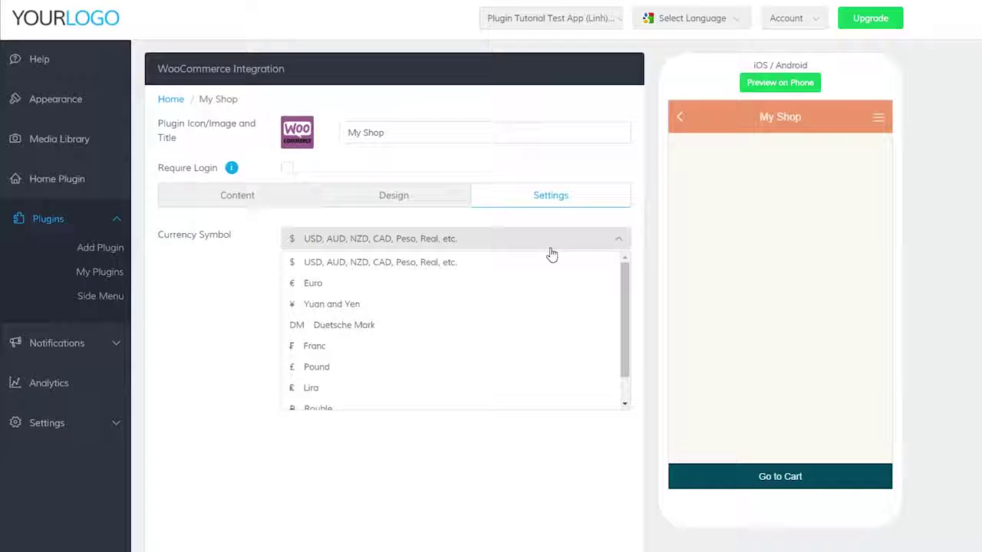
{"action": "left_click", "coordinate": [551, 253]}
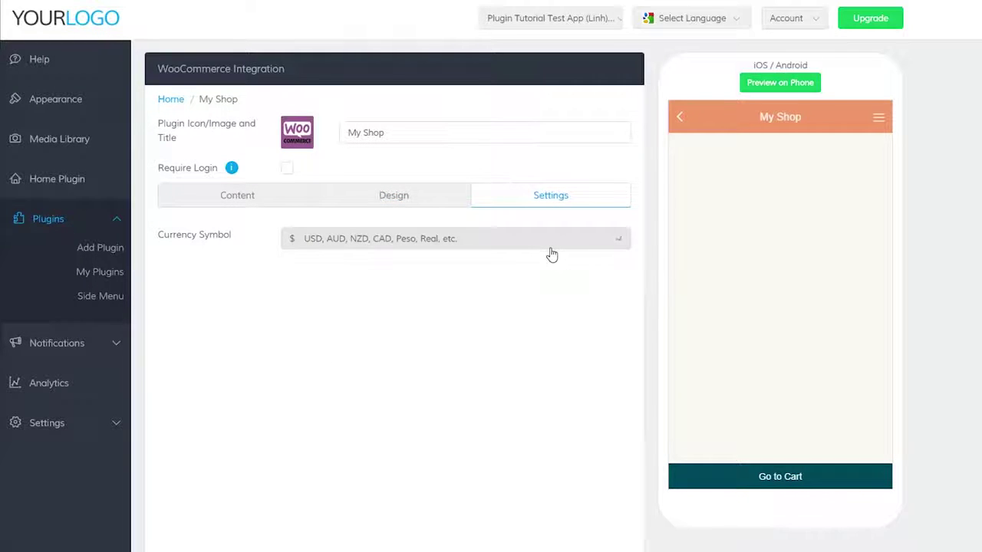
{"action": "left_click", "coordinate": [265, 203]}
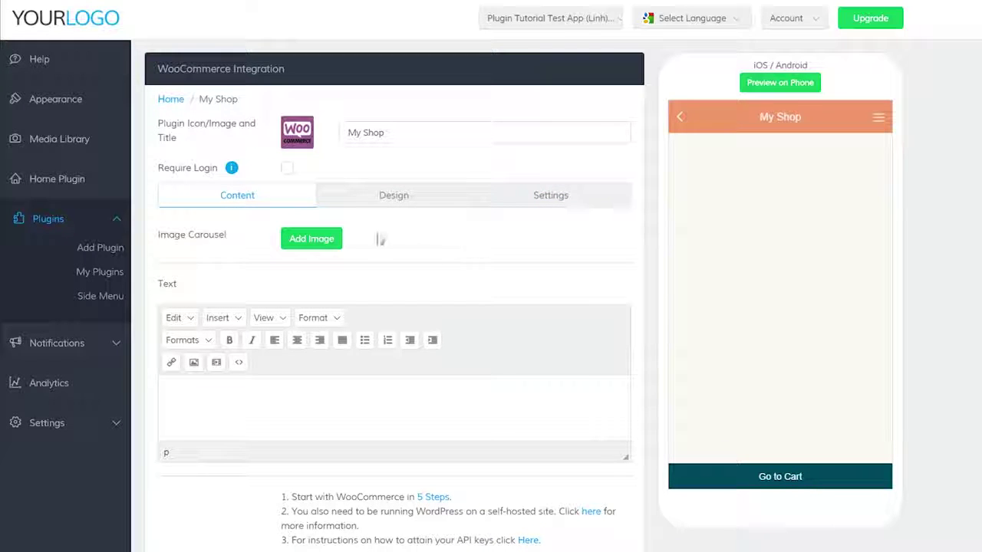
{"action": "scroll", "coordinate": [473, 377], "scroll_direction": "down", "scroll_amount": 3}
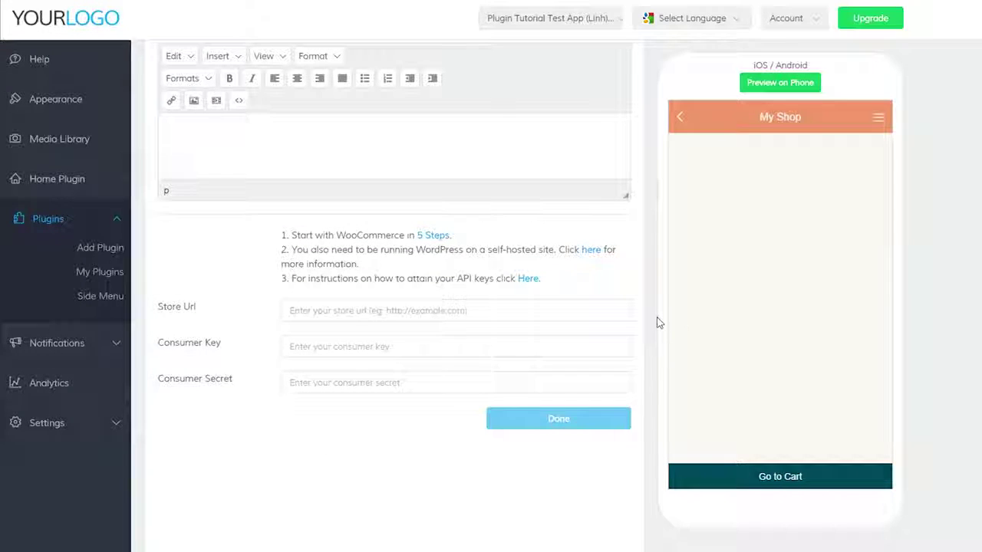
{"action": "scroll", "coordinate": [656, 322], "scroll_direction": "up", "scroll_amount": 3}
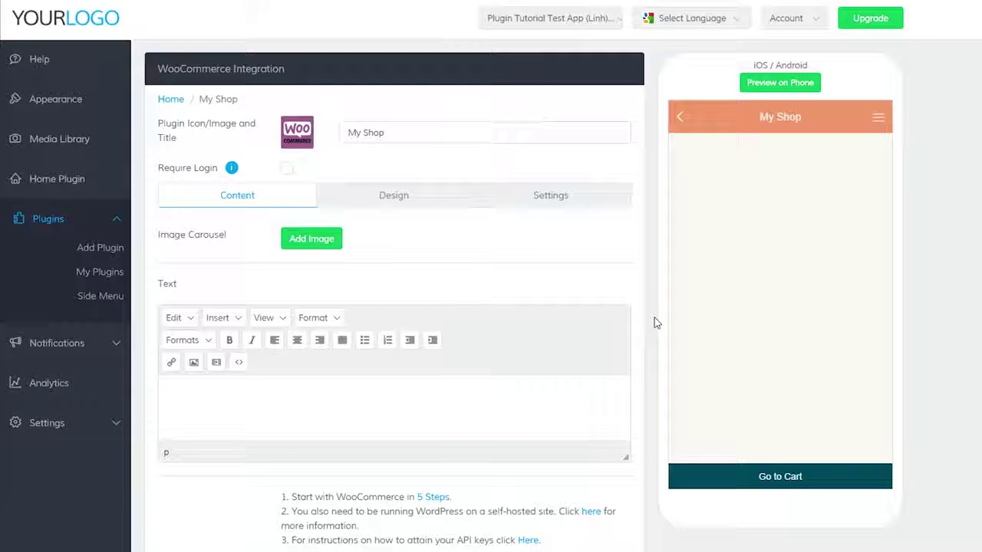
Step: Insert the photo of rocks by the water from the media library into the My Shop image carousel
{"action": "left_click", "coordinate": [322, 238]}
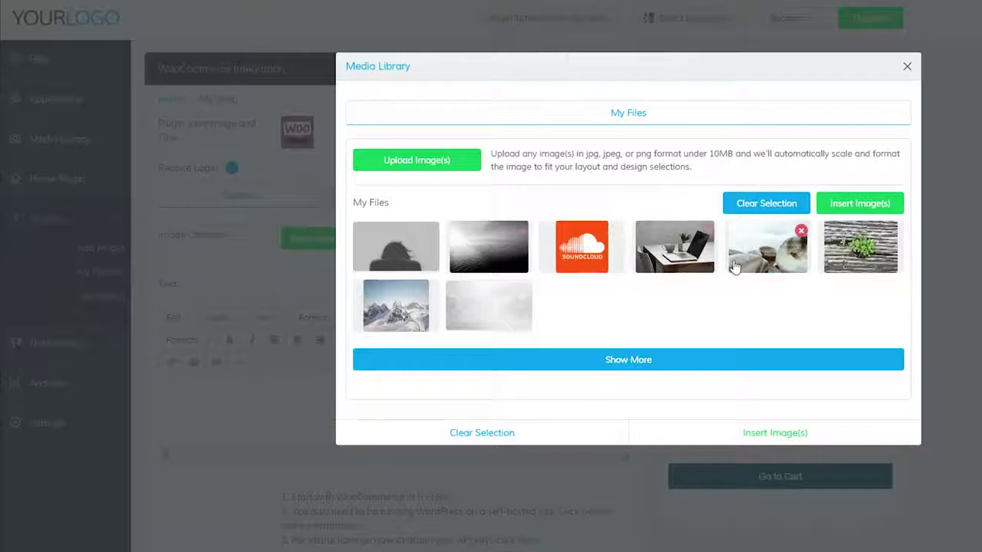
{"action": "left_click", "coordinate": [798, 230]}
{"action": "left_click", "coordinate": [774, 431]}
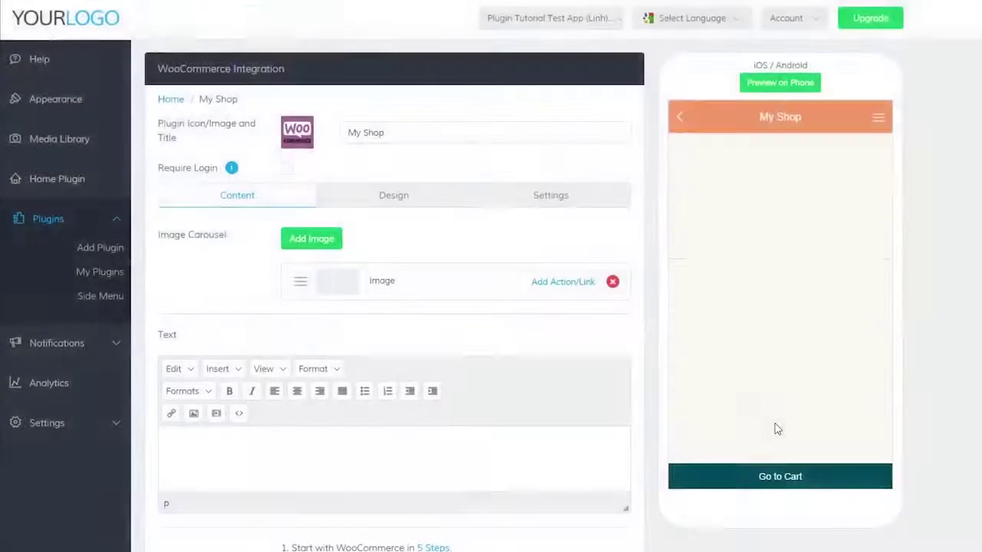
{"action": "left_click", "coordinate": [326, 242]}
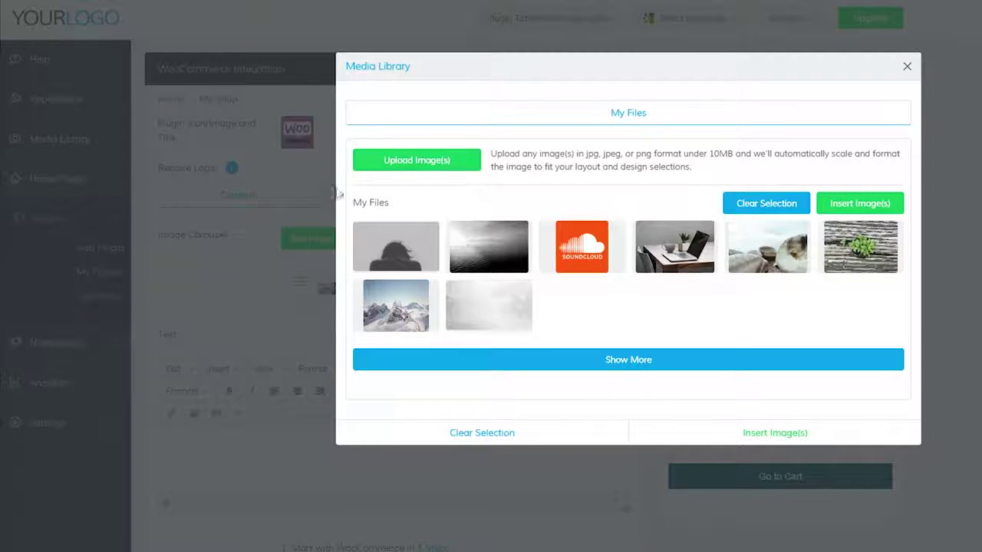
{"action": "left_click", "coordinate": [968, 280]}
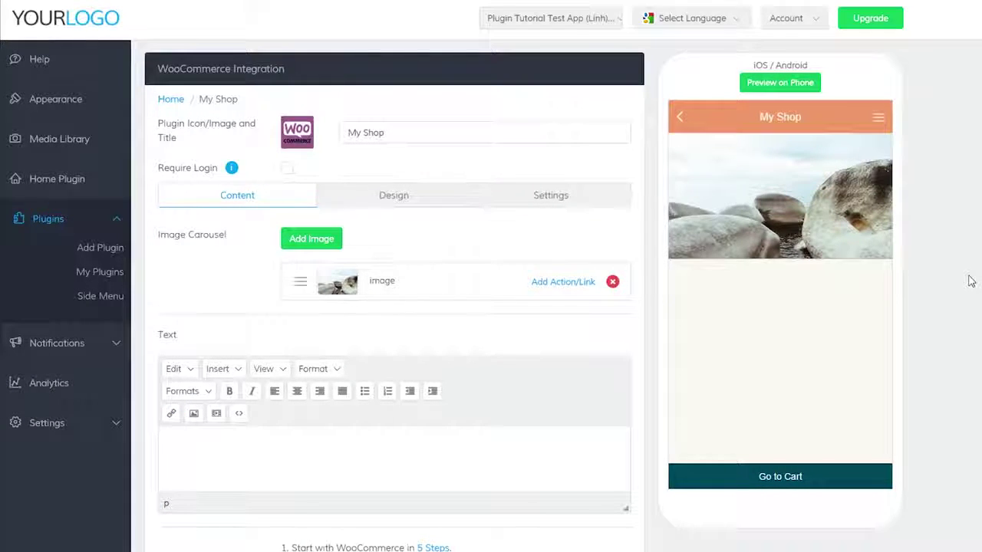
Step: Enter "Hello and welcome to my shop!" as the plugin's intro text and format it as a large heading
{"action": "scroll", "coordinate": [969, 281], "scroll_direction": "down", "scroll_amount": 2}
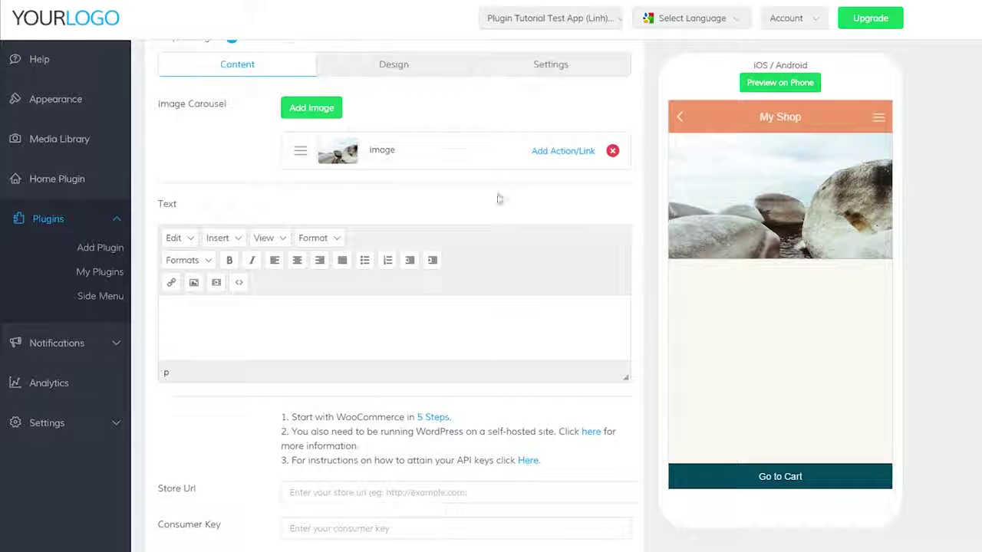
{"action": "left_click", "coordinate": [299, 322]}
{"action": "type", "text": "wwwo and welcome to my shop!"}
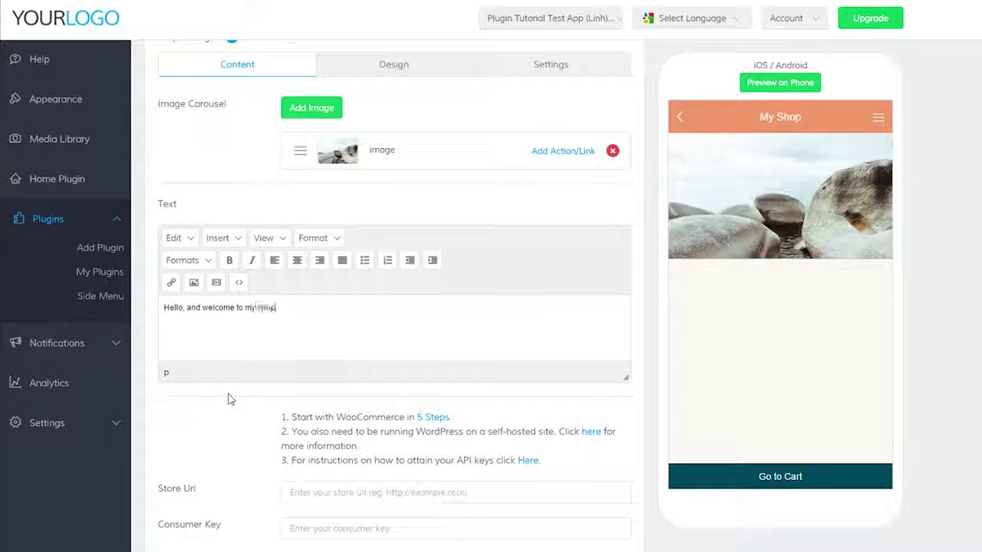
{"action": "key", "text": "ctrl+a"}
{"action": "left_click", "coordinate": [188, 260]}
{"action": "left_click", "coordinate": [253, 280]}
{"action": "left_click", "coordinate": [338, 322]}
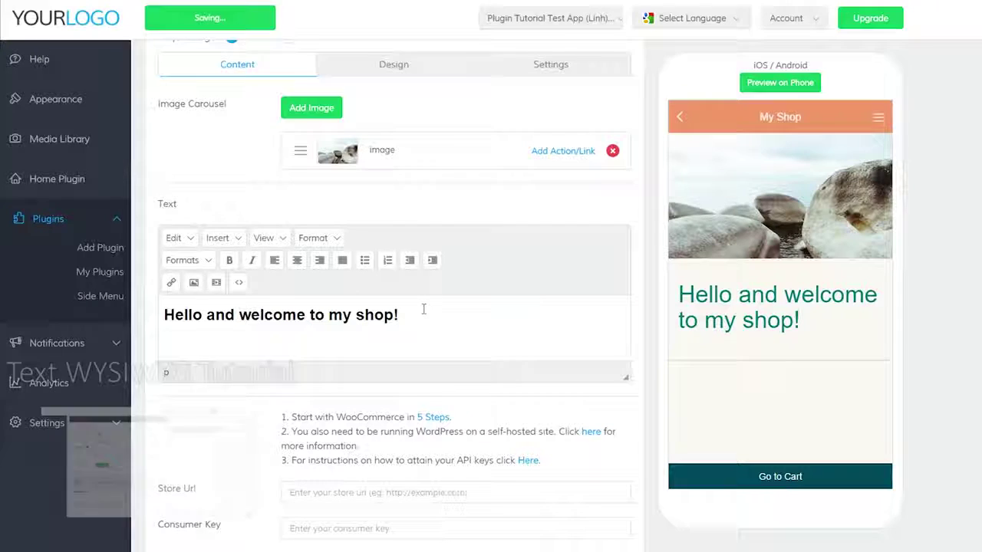
Step: Add the line "Click on any of the categories below to access all of our product listings." and centre all the text
{"action": "key", "text": "Return"}
{"action": "type", "text": "Click on any of the categories below to access all of our product listings."}
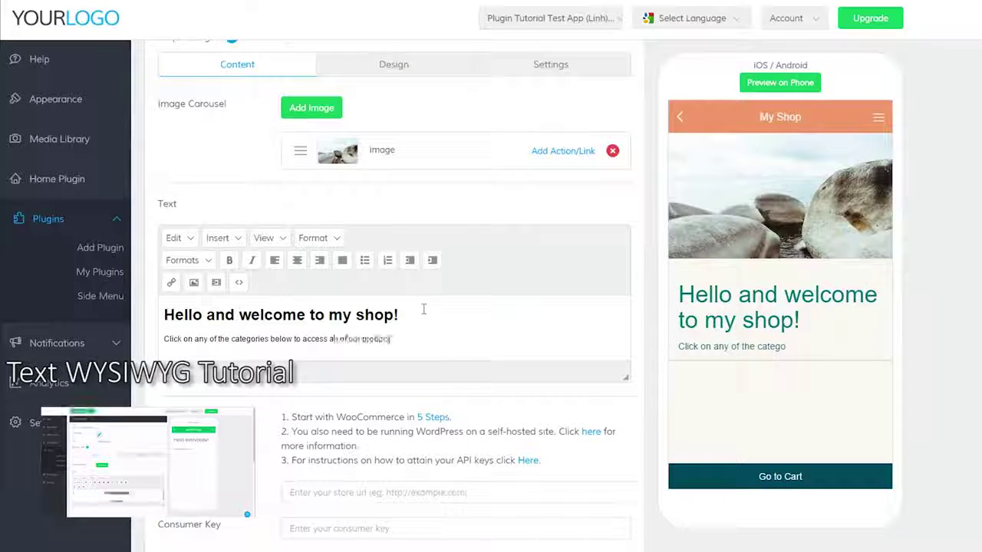
{"action": "key", "text": "ctrl+a"}
{"action": "left_click", "coordinate": [296, 260]}
{"action": "left_click", "coordinate": [547, 309]}
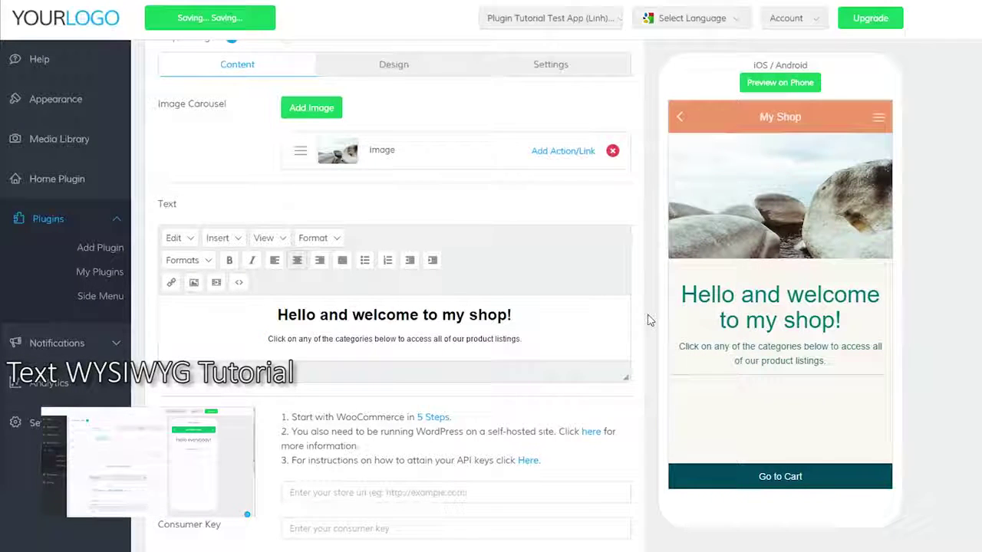
{"action": "scroll", "coordinate": [648, 320], "scroll_direction": "down", "scroll_amount": 1}
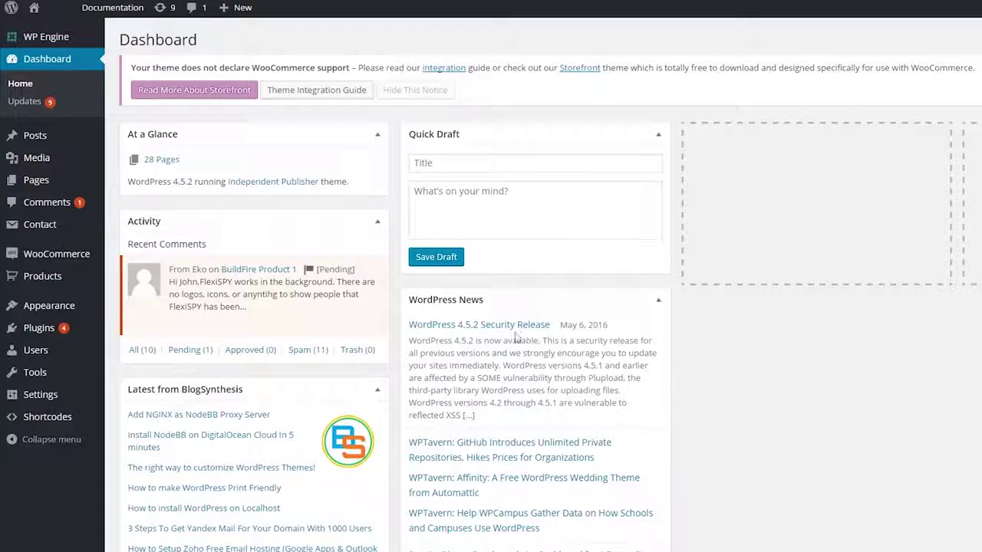
{"action": "mouse_move", "coordinate": [96, 11]}
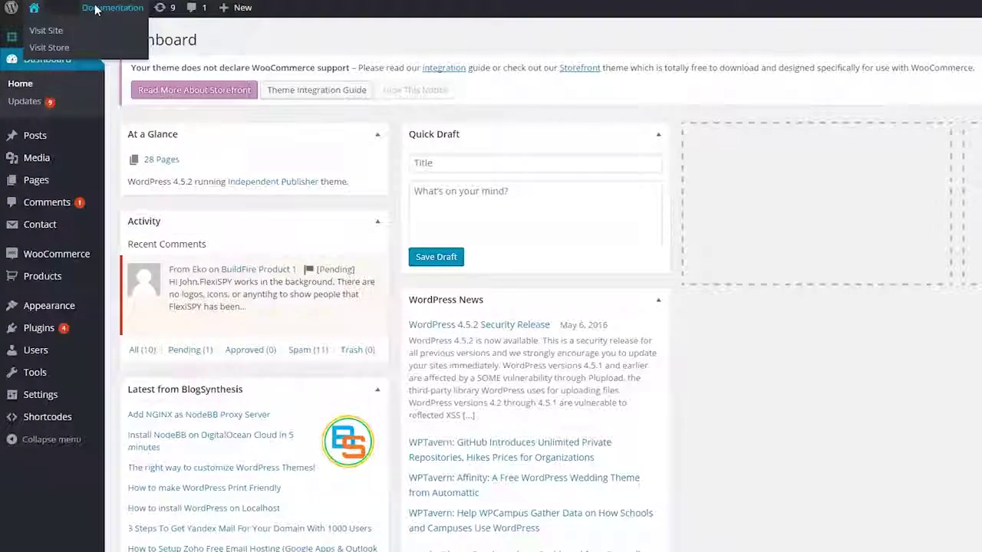
{"action": "left_click", "coordinate": [96, 10]}
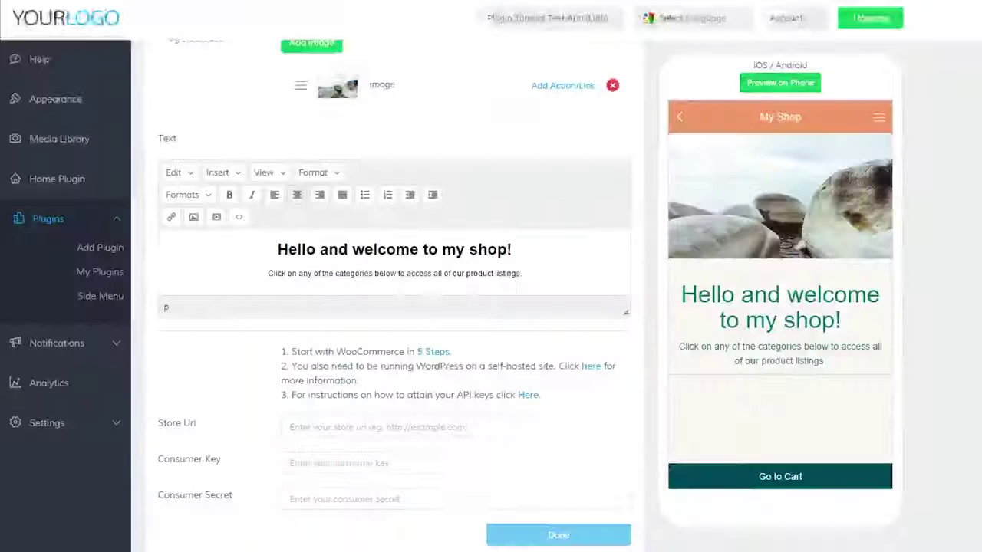
{"action": "left_click", "coordinate": [322, 426]}
{"action": "type", "text": "http://docs.buildfire.com/"}
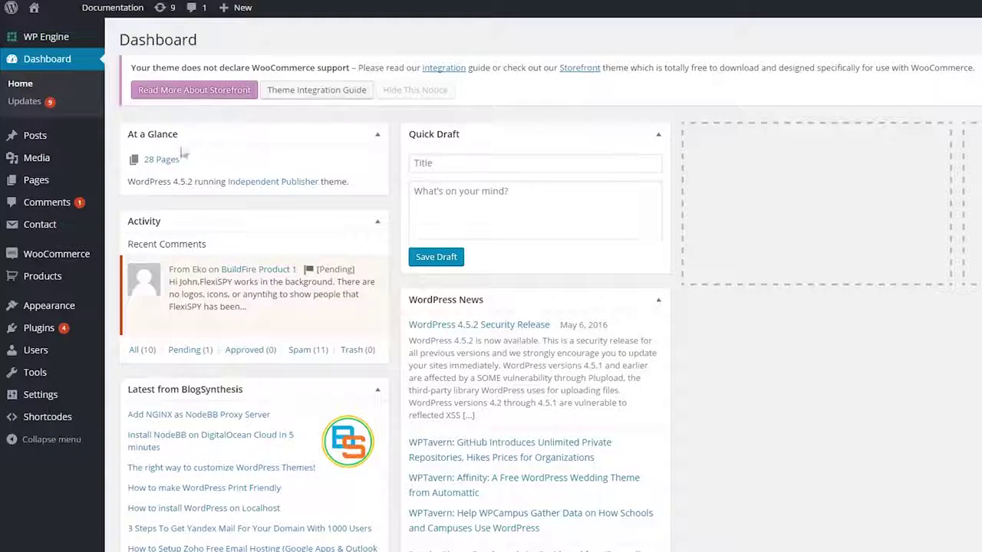
Step: Switch to the WordPress dashboard and show the Keys/Apps list in the WooCommerce API settings
{"action": "mouse_move", "coordinate": [77, 261]}
{"action": "left_click", "coordinate": [140, 311]}
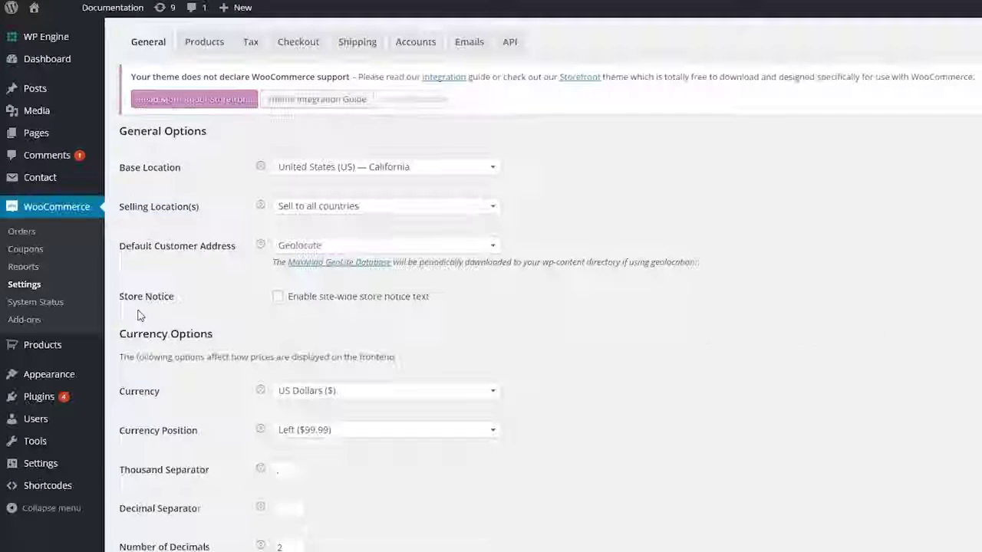
{"action": "left_click", "coordinate": [509, 41]}
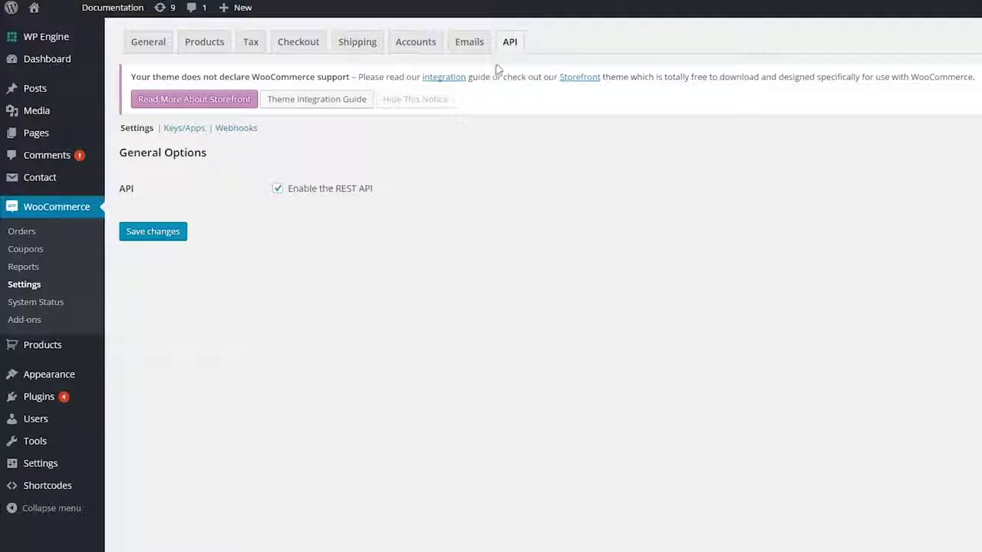
{"action": "left_click", "coordinate": [189, 133]}
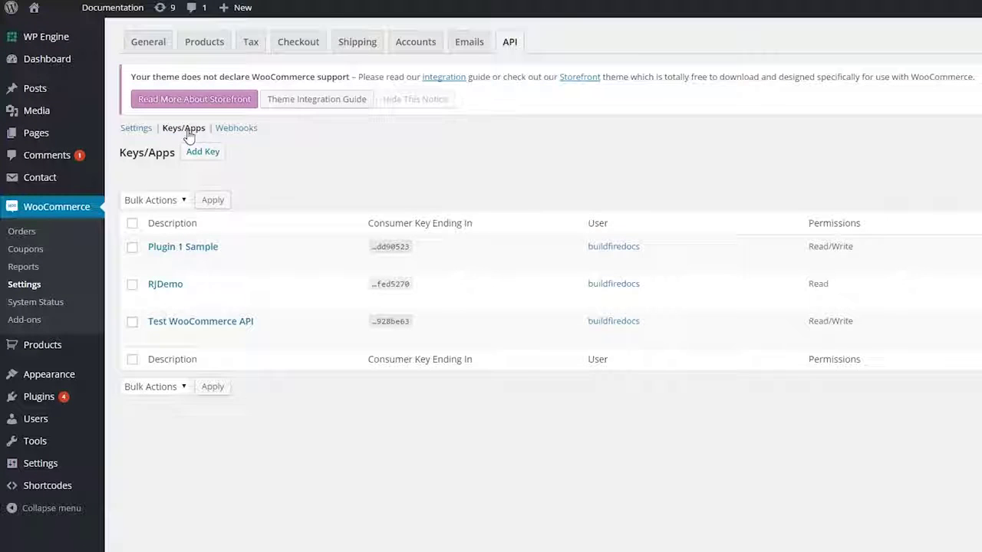
Step: Generate a new WooCommerce API key with the description "Plugin Video Test Key" and Read/Write permissions
{"action": "left_click", "coordinate": [200, 153]}
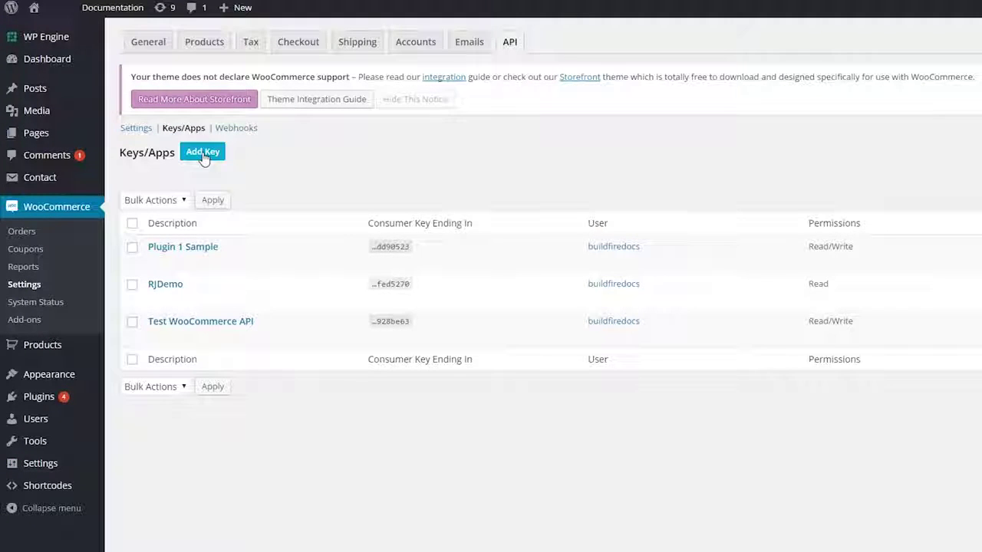
{"action": "left_click", "coordinate": [203, 154]}
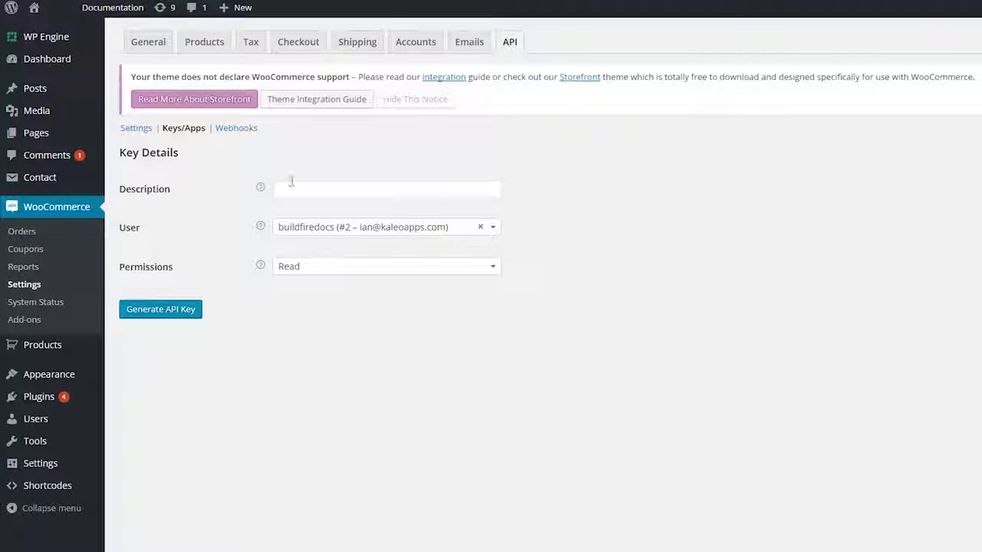
{"action": "left_click", "coordinate": [292, 182]}
{"action": "type", "text": "Plugin Video Test Key"}
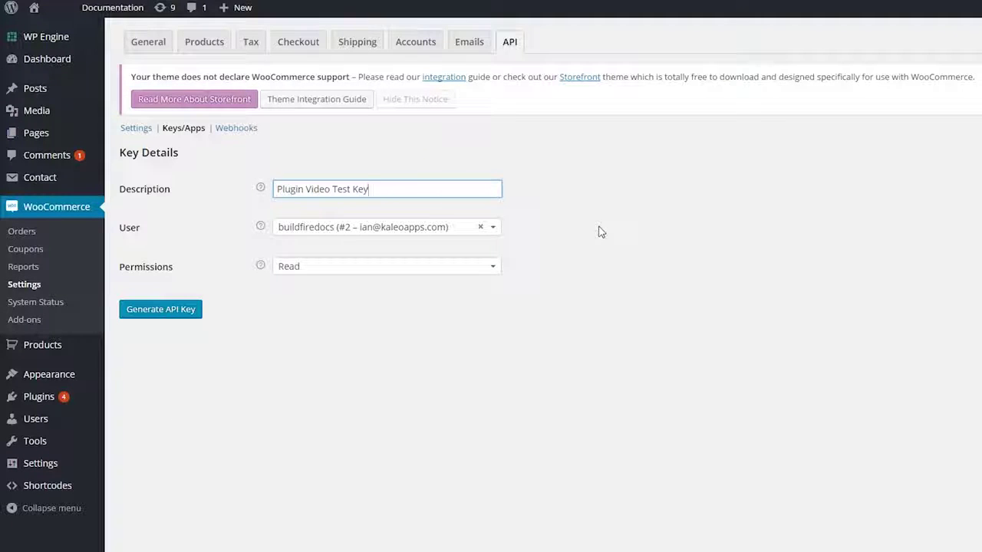
{"action": "left_click", "coordinate": [434, 266]}
{"action": "left_click", "coordinate": [404, 324]}
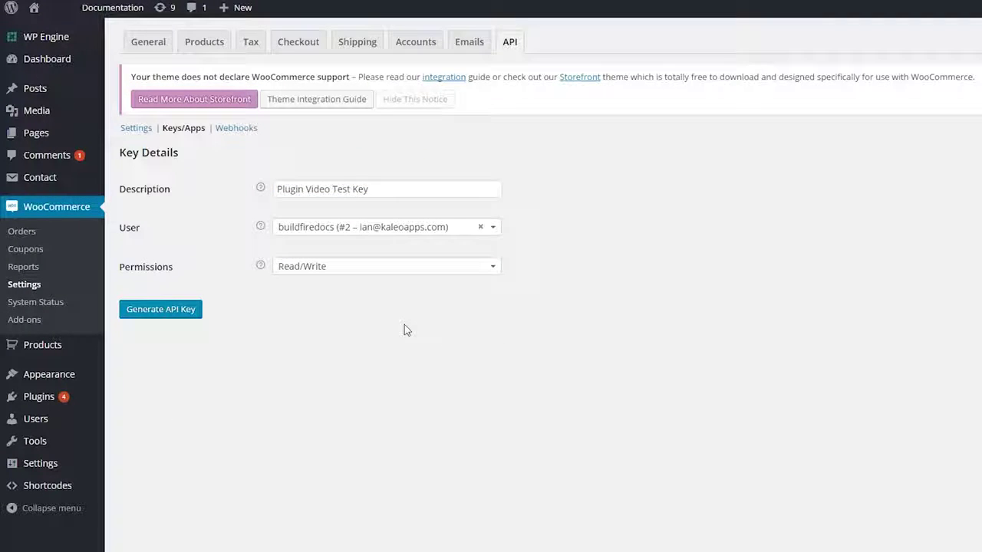
{"action": "left_click", "coordinate": [165, 316]}
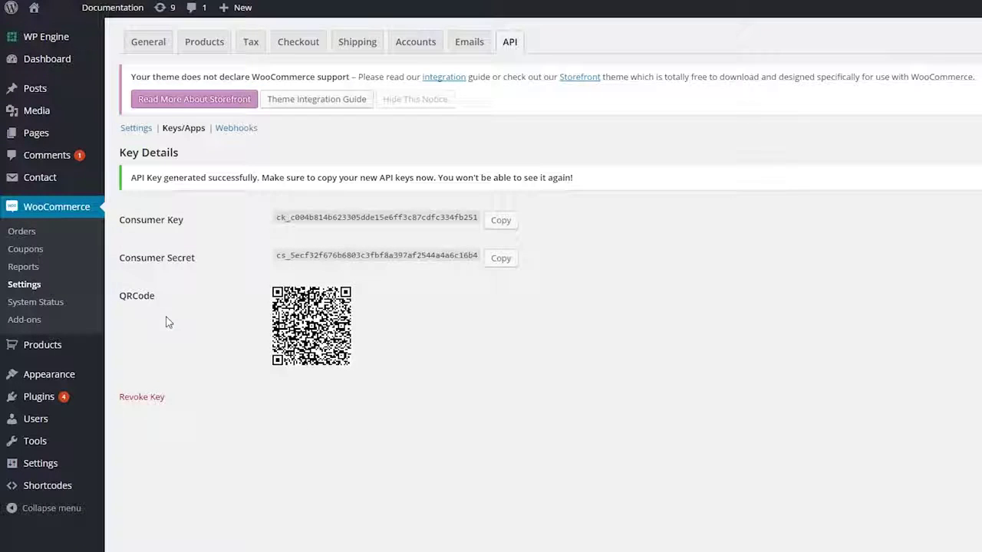
Step: Copy the generated consumer key and consumer secret into the My Shop plugin's matching fields and apply the store connection
{"action": "left_click", "coordinate": [503, 221]}
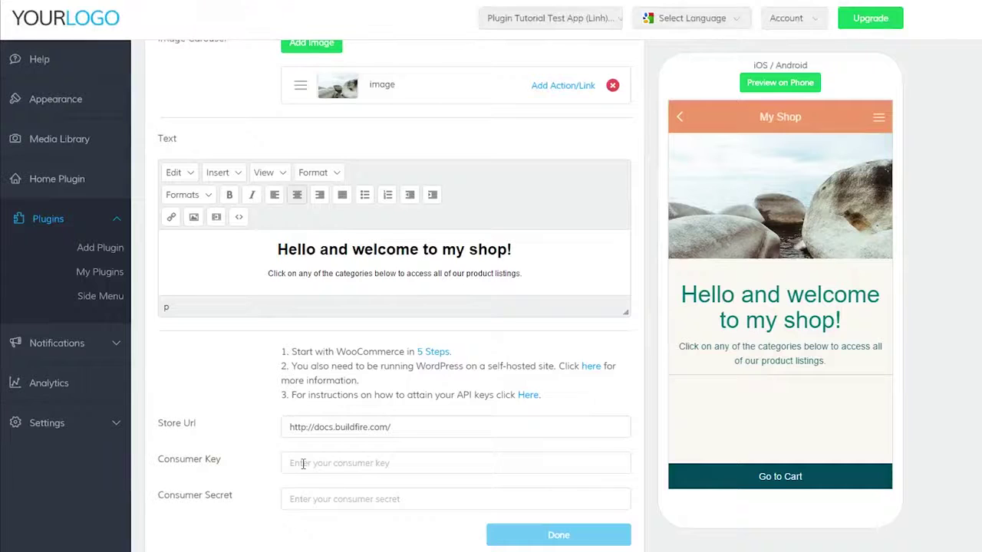
{"action": "left_click", "coordinate": [303, 464]}
{"action": "key", "text": "ctrl+v"}
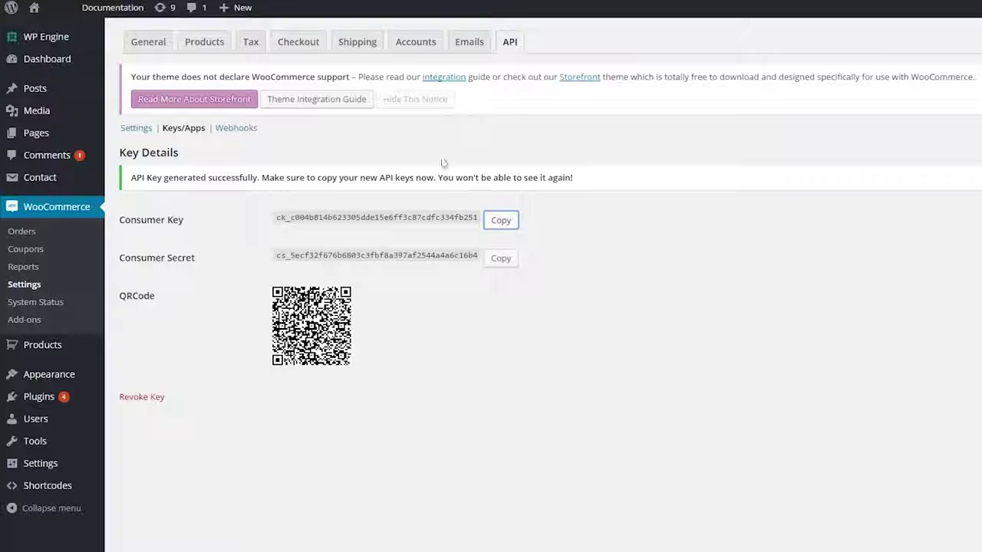
{"action": "left_click", "coordinate": [500, 257]}
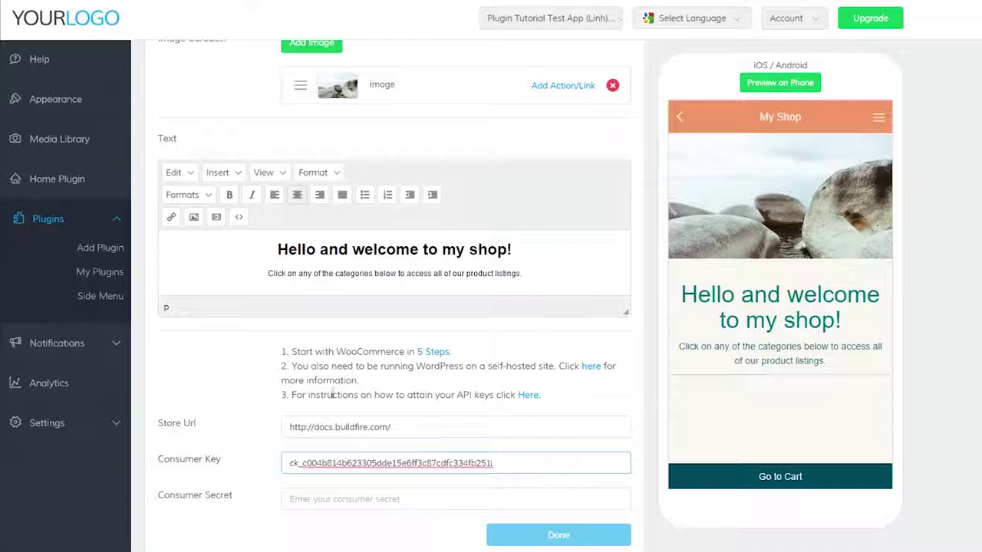
{"action": "left_click", "coordinate": [361, 500]}
{"action": "key", "text": "ctrl+v"}
{"action": "left_click", "coordinate": [362, 526]}
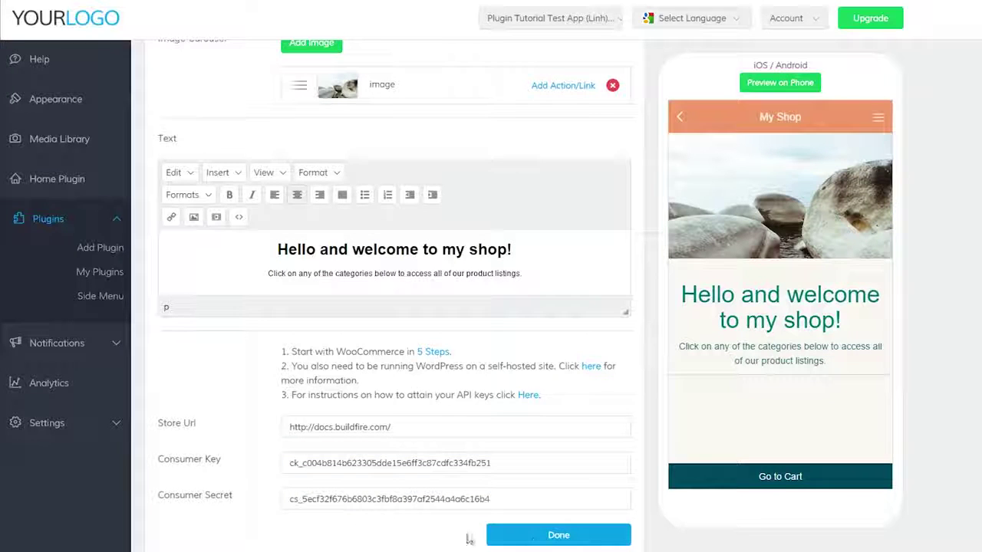
{"action": "left_click", "coordinate": [556, 539]}
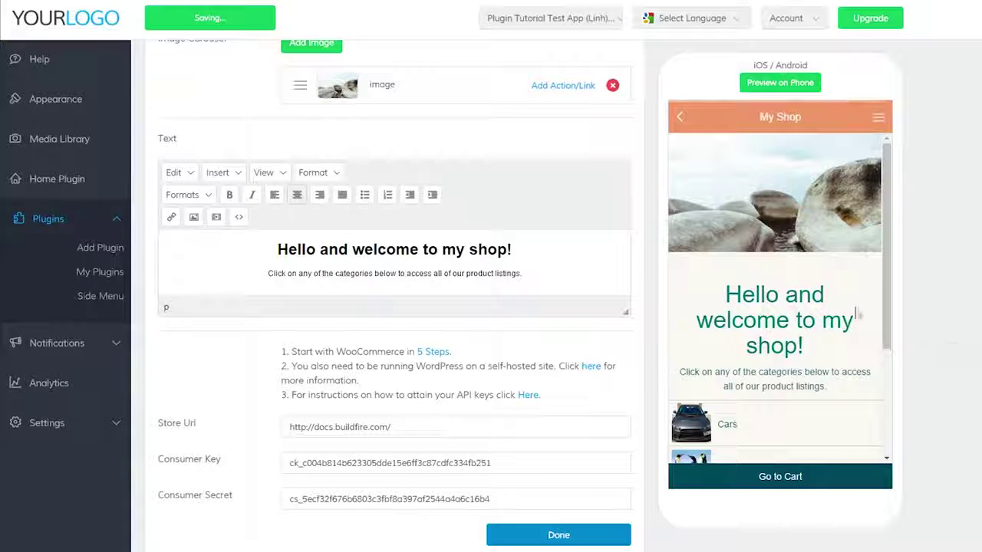
Step: Look through the shop's product categories in the app preview, open Cars and return to the category list
{"action": "scroll", "coordinate": [844, 310], "scroll_direction": "down", "scroll_amount": 3}
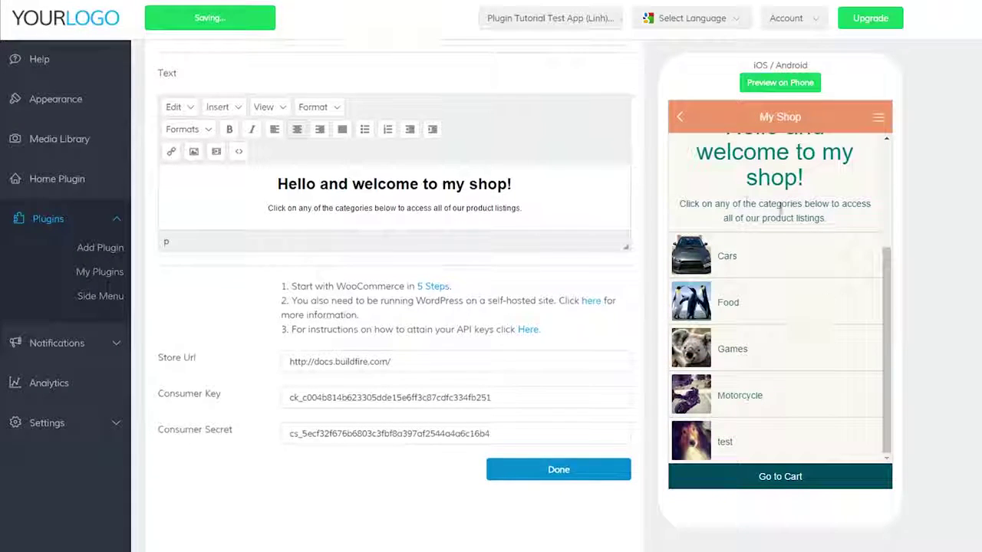
{"action": "left_click", "coordinate": [725, 259]}
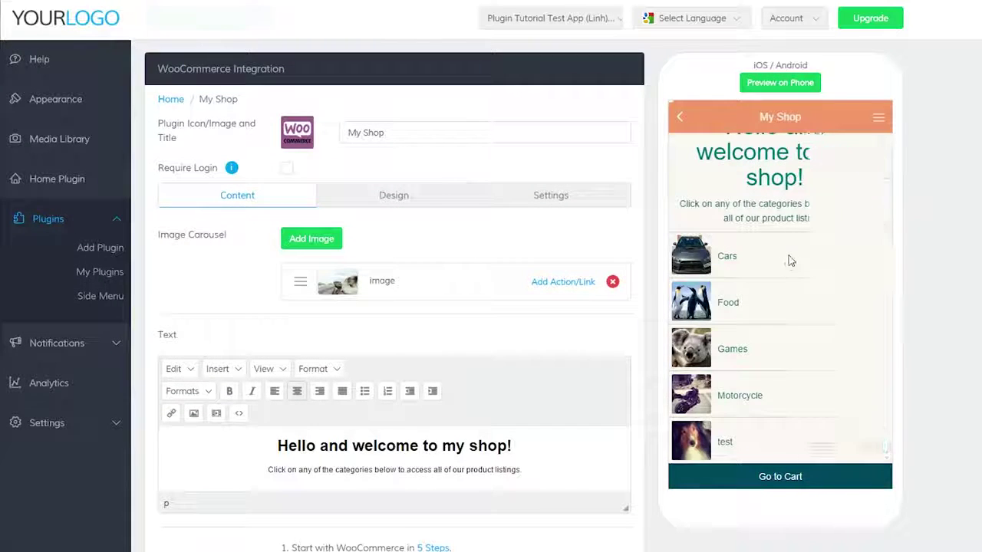
{"action": "left_click", "coordinate": [680, 117]}
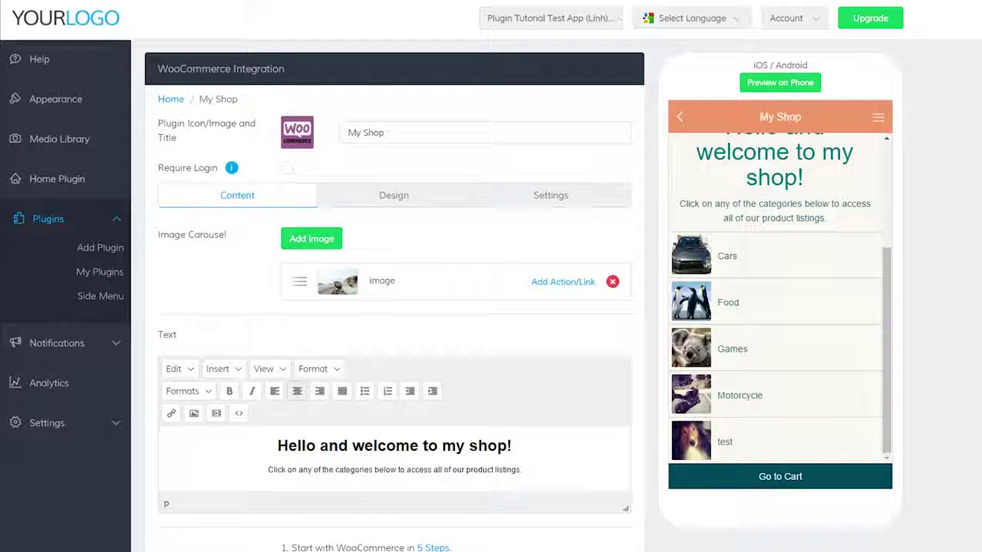
Step: Try the second section list layout and the grid-style item list layout in the My Shop design options
{"action": "left_click", "coordinate": [421, 198]}
{"action": "left_click", "coordinate": [454, 262]}
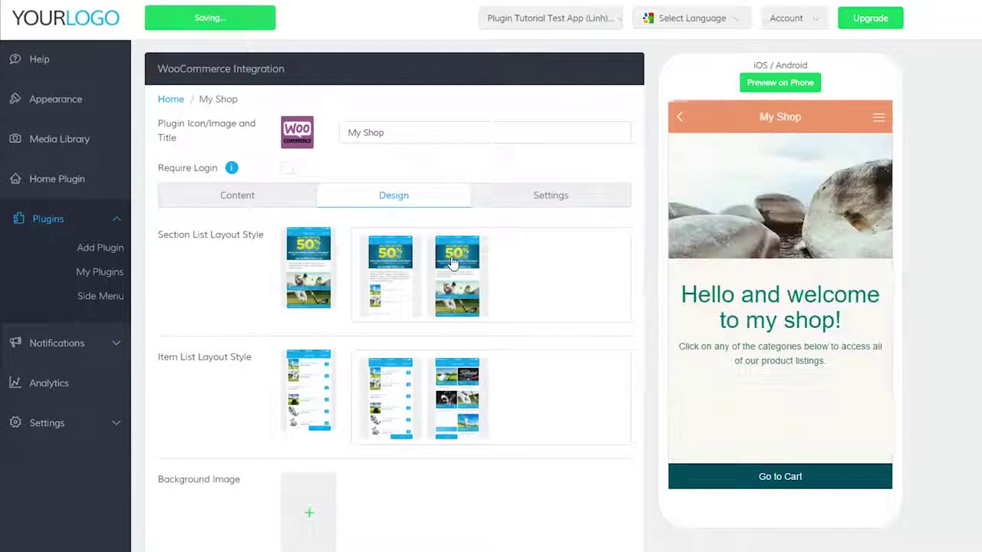
{"action": "left_click", "coordinate": [451, 412]}
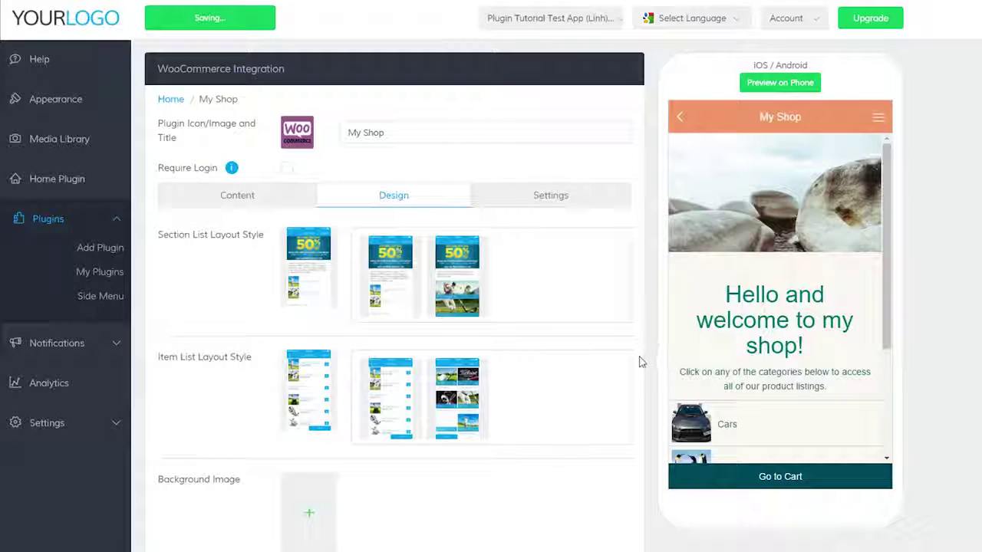
Step: Set the blurred light grey picture from the media library as the My Shop plugin's background image
{"action": "left_click", "coordinate": [314, 512]}
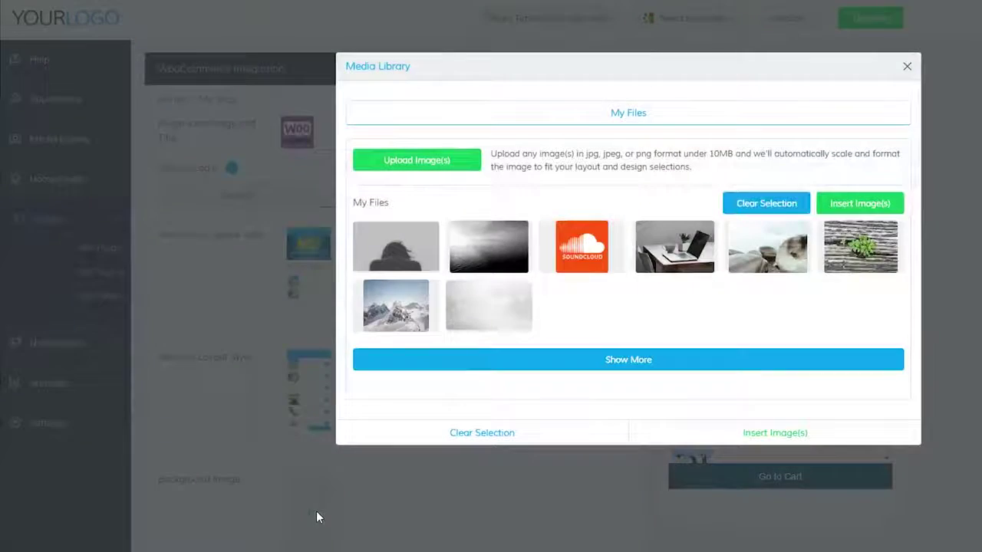
{"action": "left_click", "coordinate": [514, 304]}
{"action": "left_click", "coordinate": [738, 434]}
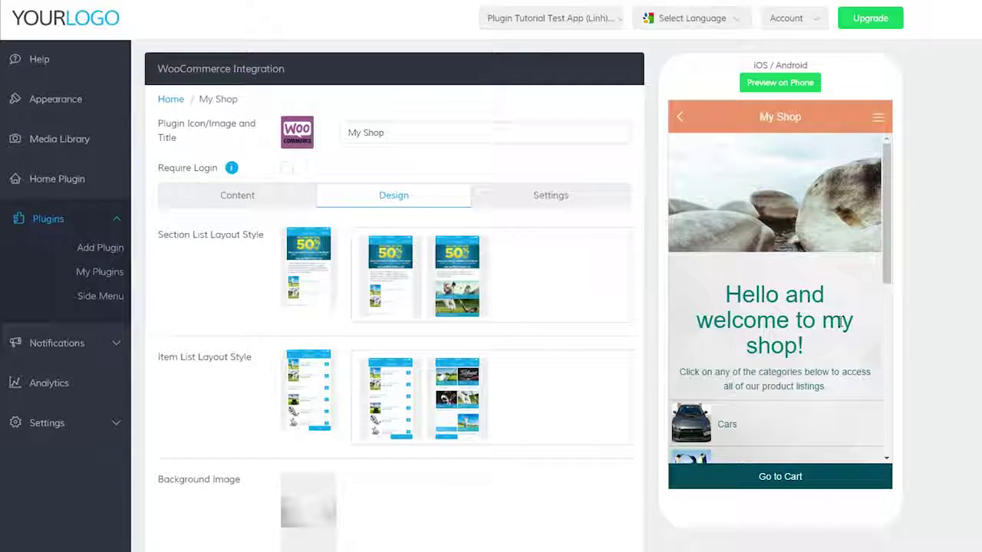
Step: Choose the $ currency symbol (USD, AUD, NZD, CAD, Peso, Real, etc.) for the shop and return to its content
{"action": "left_click", "coordinate": [569, 201]}
{"action": "left_click", "coordinate": [577, 241]}
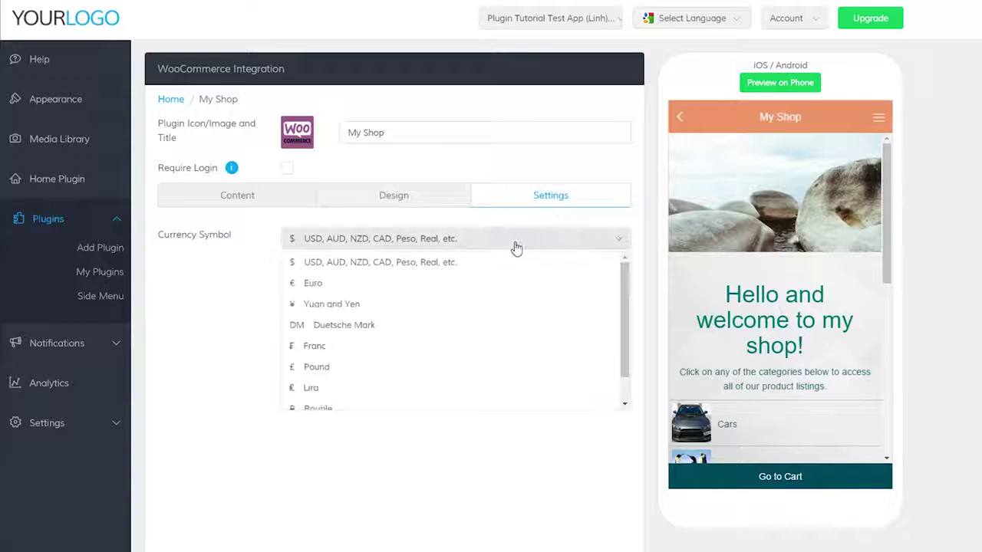
{"action": "left_click", "coordinate": [474, 263]}
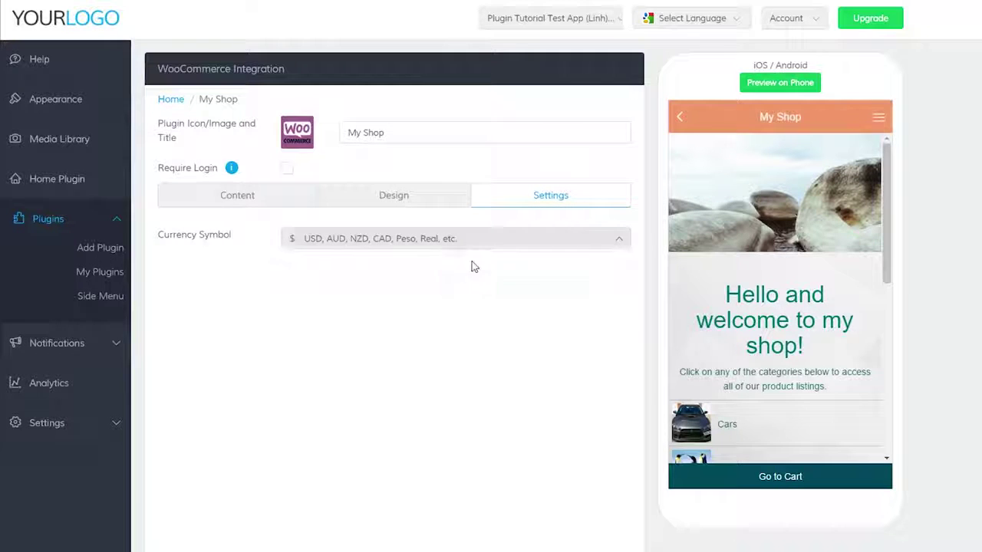
{"action": "left_click", "coordinate": [280, 205]}
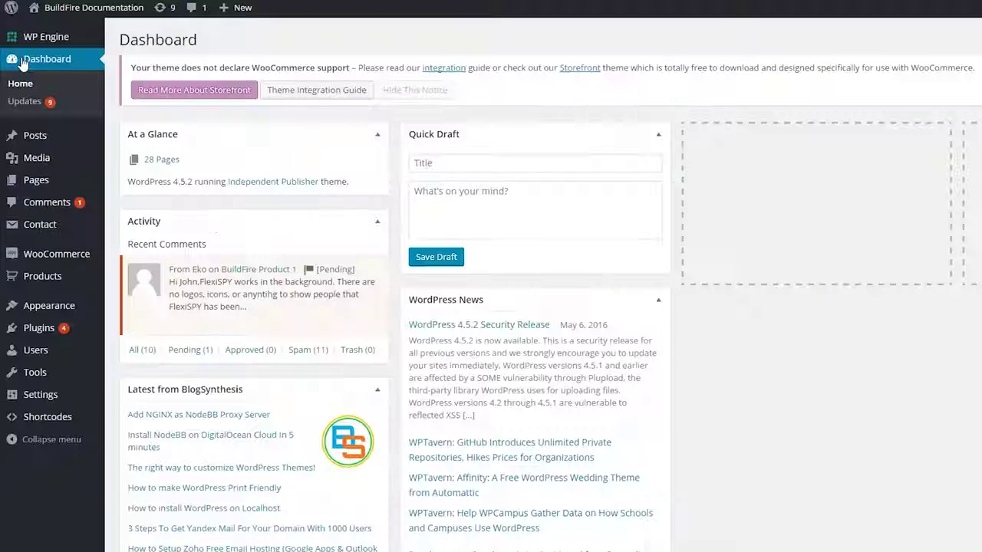
Step: In WordPress, add a product titled "This is a Product" with the description "Description of the product goes here."
{"action": "mouse_move", "coordinate": [55, 282]}
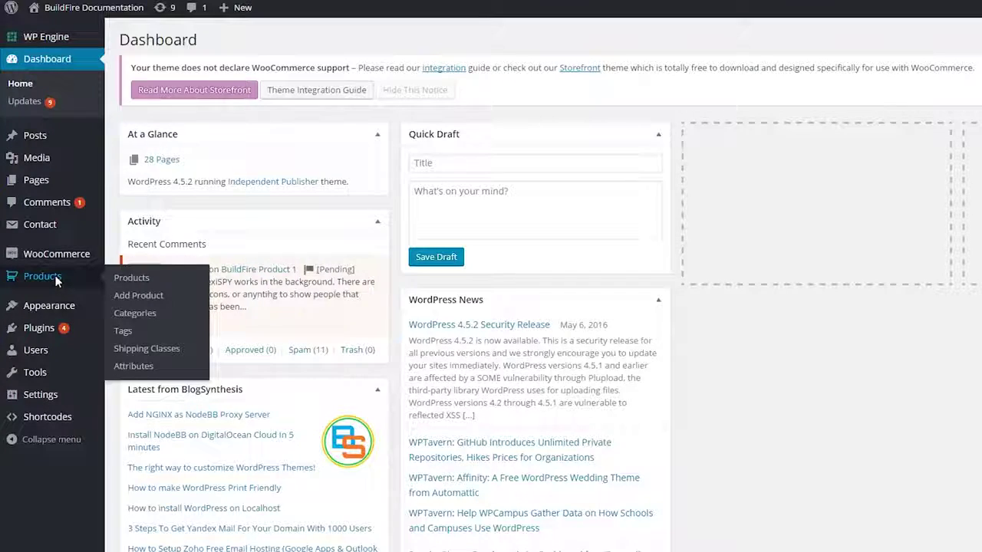
{"action": "left_click", "coordinate": [56, 275]}
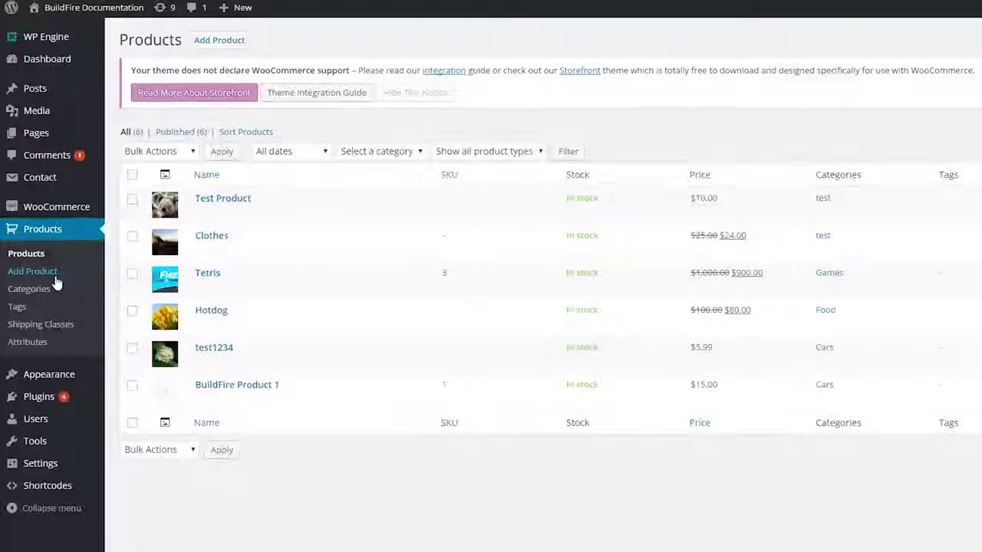
{"action": "left_click", "coordinate": [240, 46]}
{"action": "type", "text": "This is a Product"}
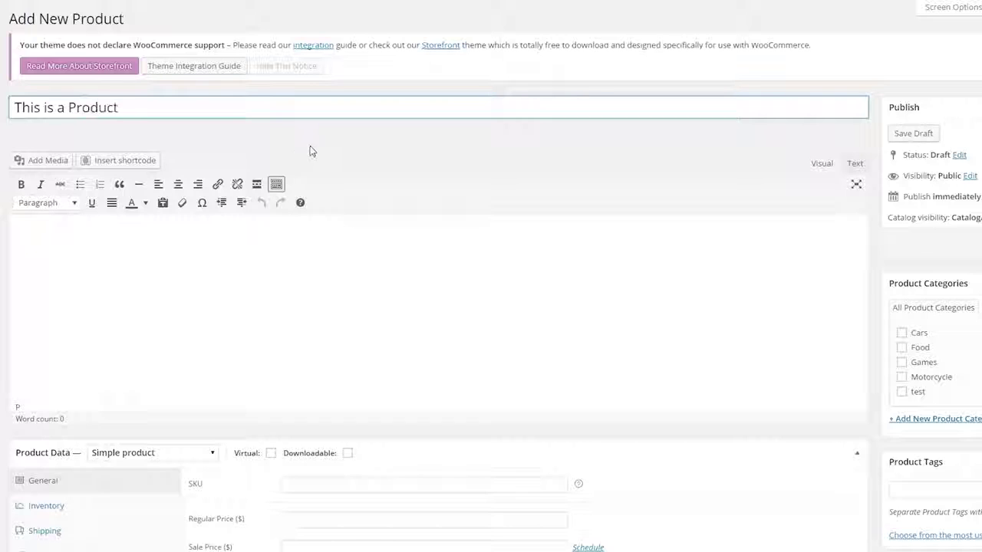
{"action": "left_click", "coordinate": [314, 232]}
{"action": "type", "text": "Description of the"}
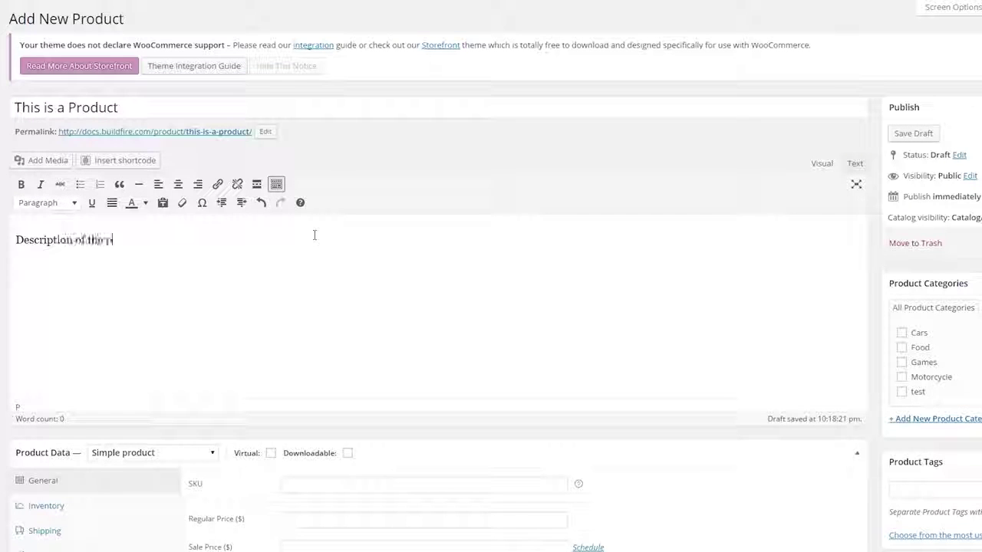
{"action": "type", "text": " product goes here."}
Step: Assign the product to the test category and set its regular price to 20 dollars
{"action": "left_click", "coordinate": [901, 391]}
{"action": "scroll", "coordinate": [874, 387], "scroll_direction": "down", "scroll_amount": 3}
{"action": "type", "text": "20"}
{"action": "left_click", "coordinate": [679, 358]}
{"action": "scroll", "coordinate": [679, 358], "scroll_direction": "down", "scroll_amount": 2}
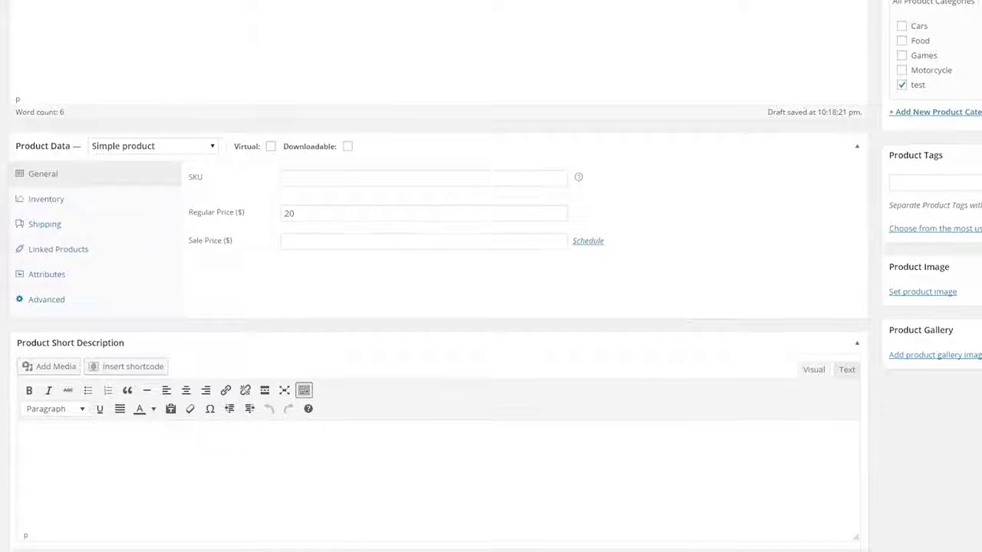
Step: Set the yellow tulips picture as the product image and publish the product
{"action": "left_click", "coordinate": [924, 292]}
{"action": "left_click", "coordinate": [345, 129]}
{"action": "left_click", "coordinate": [973, 542]}
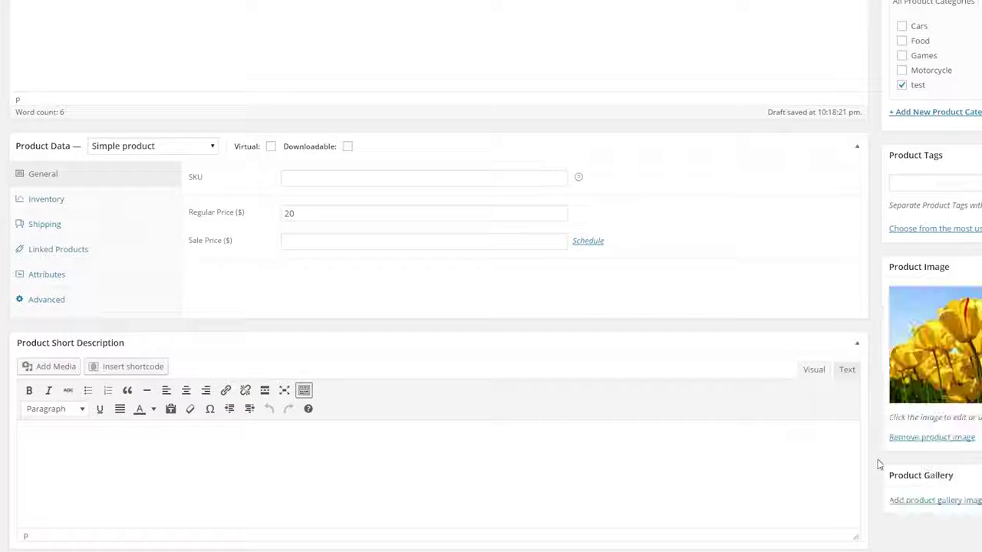
{"action": "scroll", "coordinate": [799, 465], "scroll_direction": "up", "scroll_amount": 4}
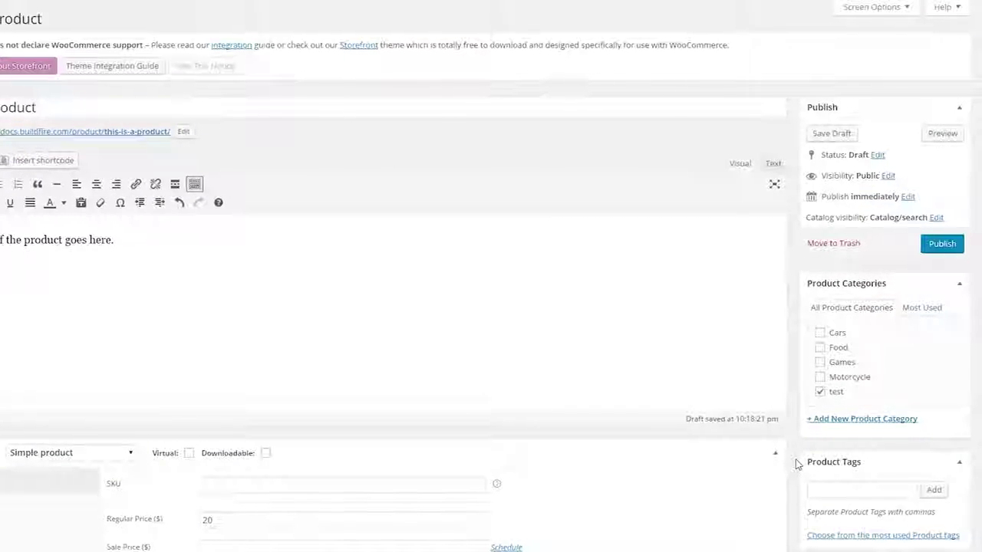
{"action": "left_click", "coordinate": [939, 243]}
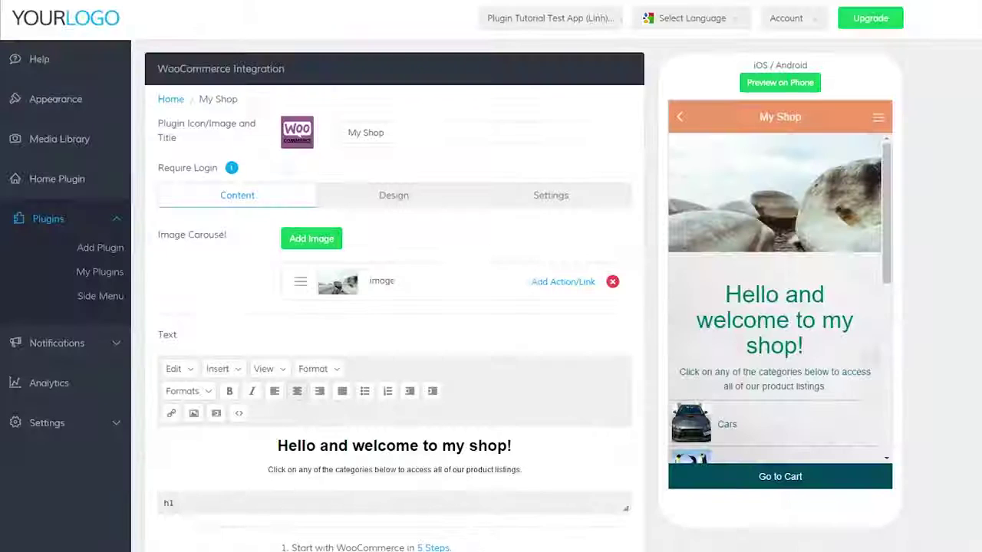
Step: Check the shop's category list in the app preview and look through the WooThemes help page
{"action": "scroll", "coordinate": [817, 256], "scroll_direction": "down", "scroll_amount": 5}
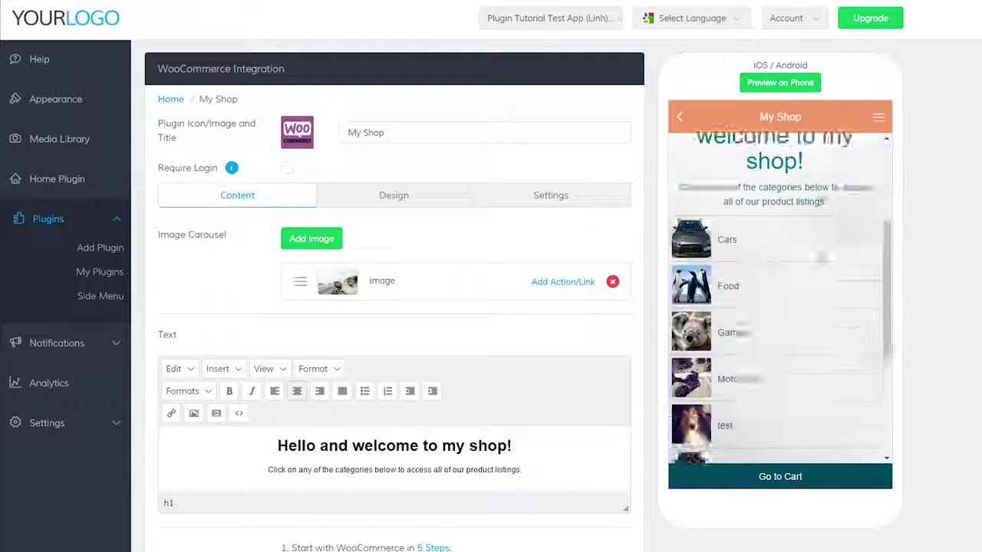
{"action": "left_click", "coordinate": [694, 360]}
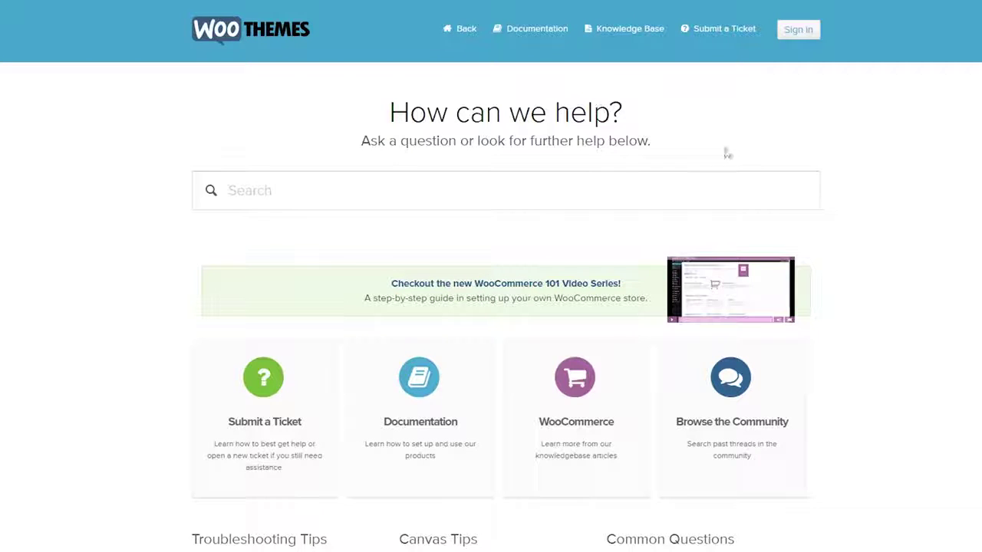
{"action": "scroll", "coordinate": [490, 307], "scroll_direction": "down", "scroll_amount": 6}
{"action": "scroll", "coordinate": [491, 276], "scroll_direction": "up", "scroll_amount": 6}
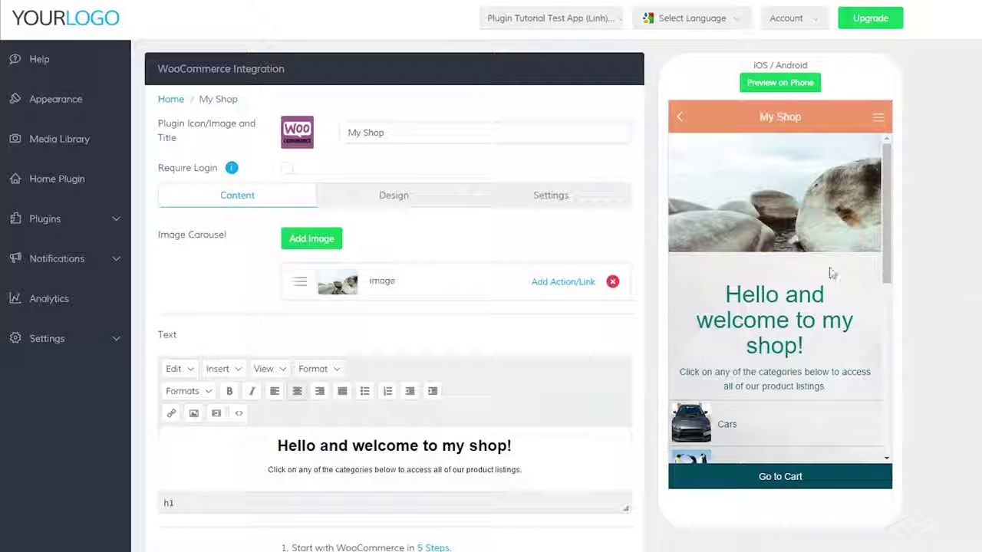
Step: Search the plugin instances for "Shop" and add the My Shop WooCommerce plugin to the app's home page
{"action": "left_click", "coordinate": [75, 179]}
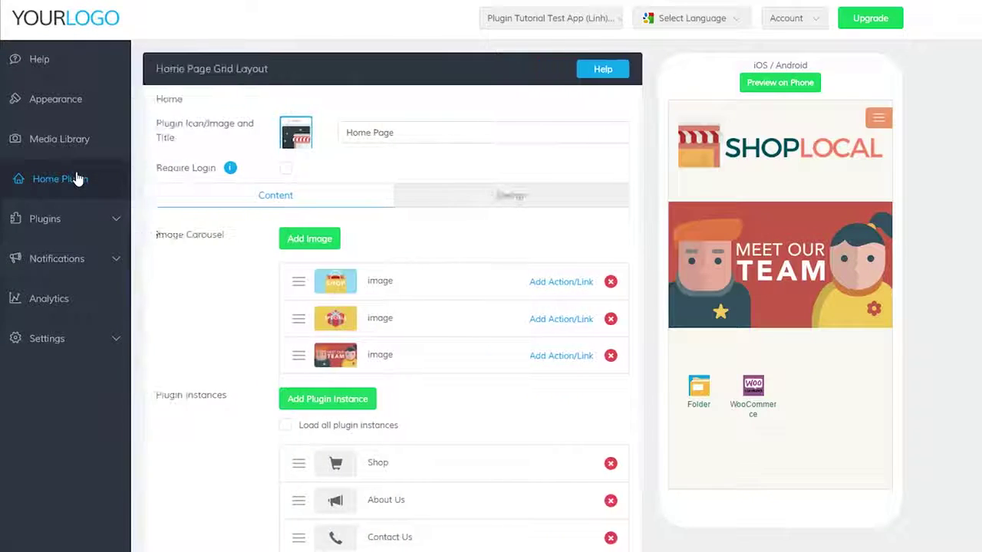
{"action": "scroll", "coordinate": [360, 264], "scroll_direction": "down", "scroll_amount": 2}
{"action": "left_click", "coordinate": [366, 267]}
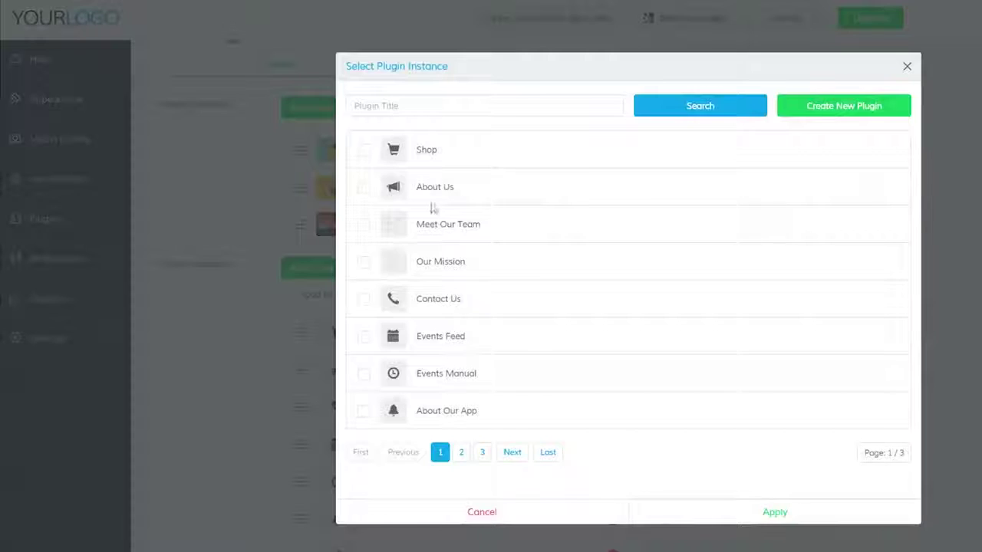
{"action": "left_click", "coordinate": [601, 107]}
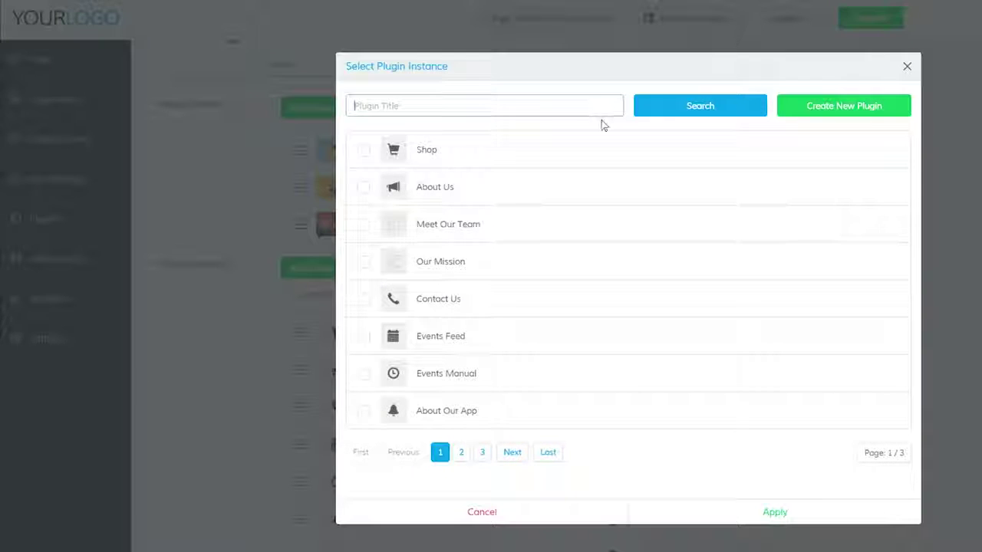
{"action": "key", "text": "Return"}
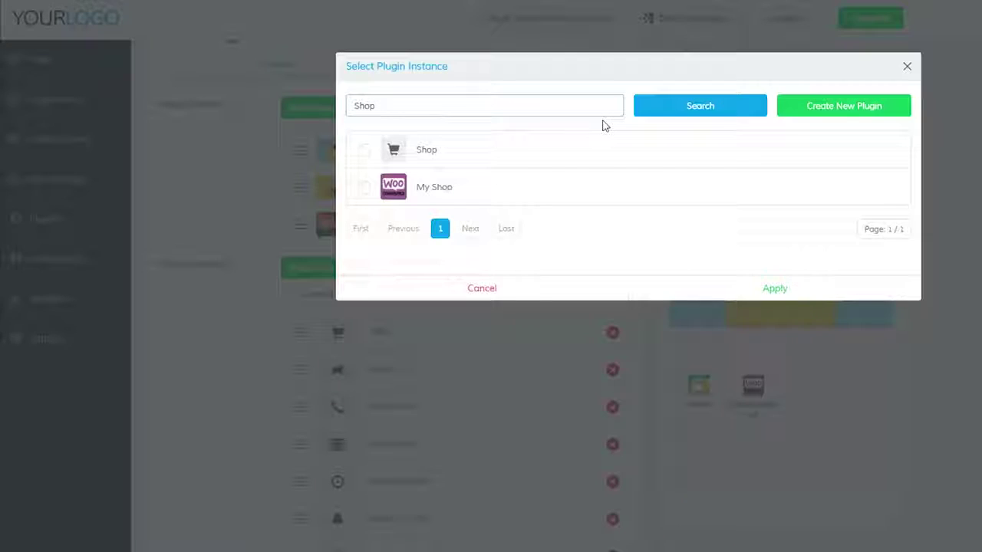
{"action": "left_click", "coordinate": [367, 188]}
{"action": "left_click", "coordinate": [772, 295]}
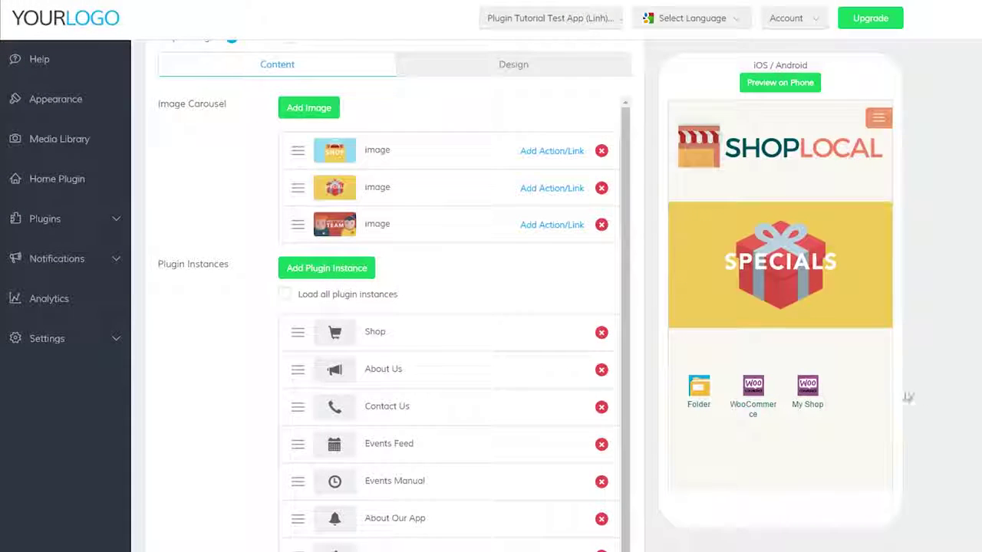
Step: Open the Folder plugin from the home page preview and add My Shop to its plugin instances, searching for "Shop"
{"action": "left_click", "coordinate": [711, 392]}
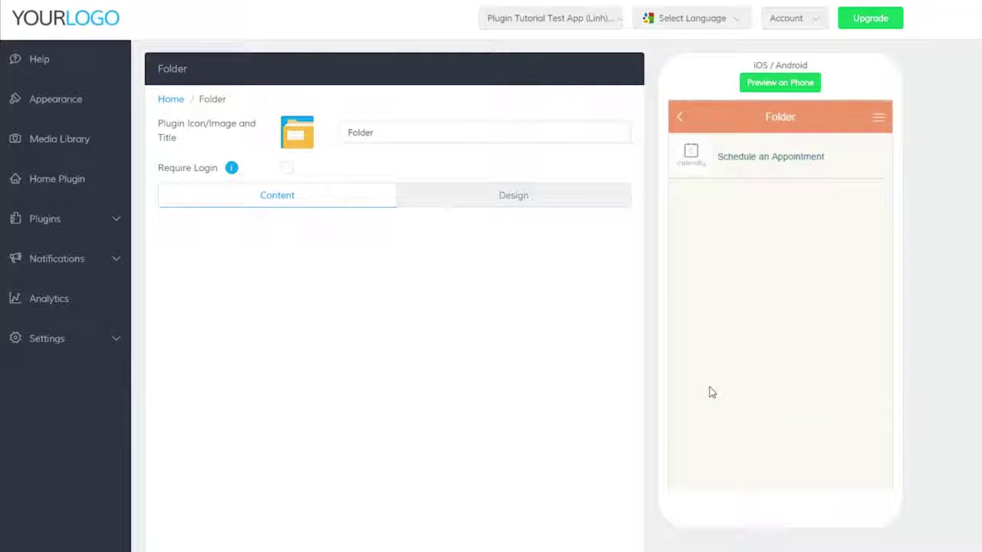
{"action": "left_click", "coordinate": [370, 463]}
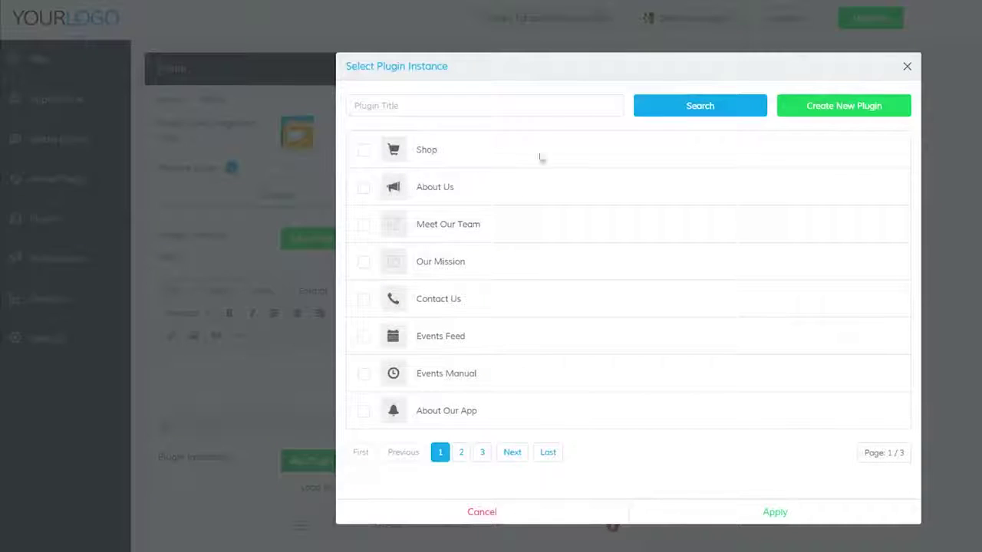
{"action": "type", "text": "Shop"}
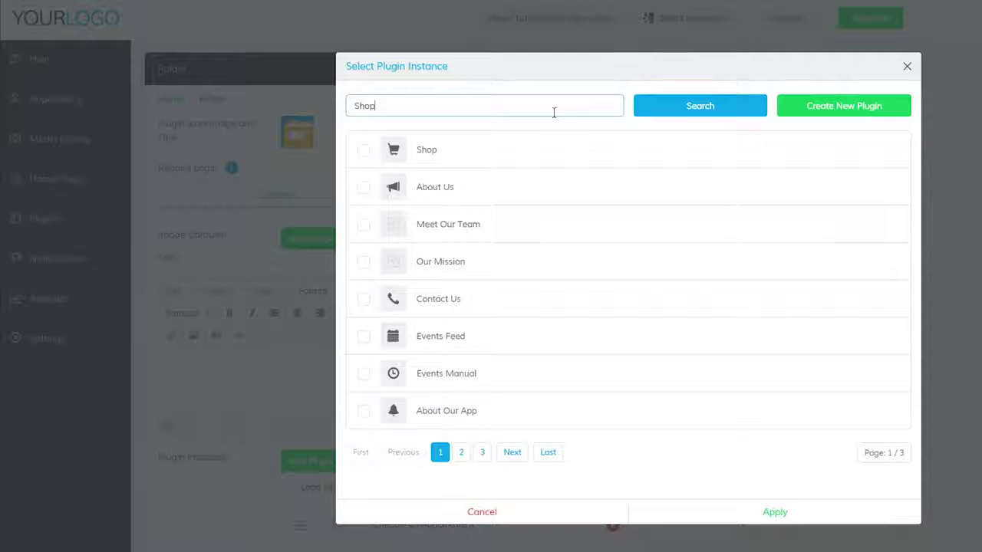
{"action": "left_click", "coordinate": [365, 188]}
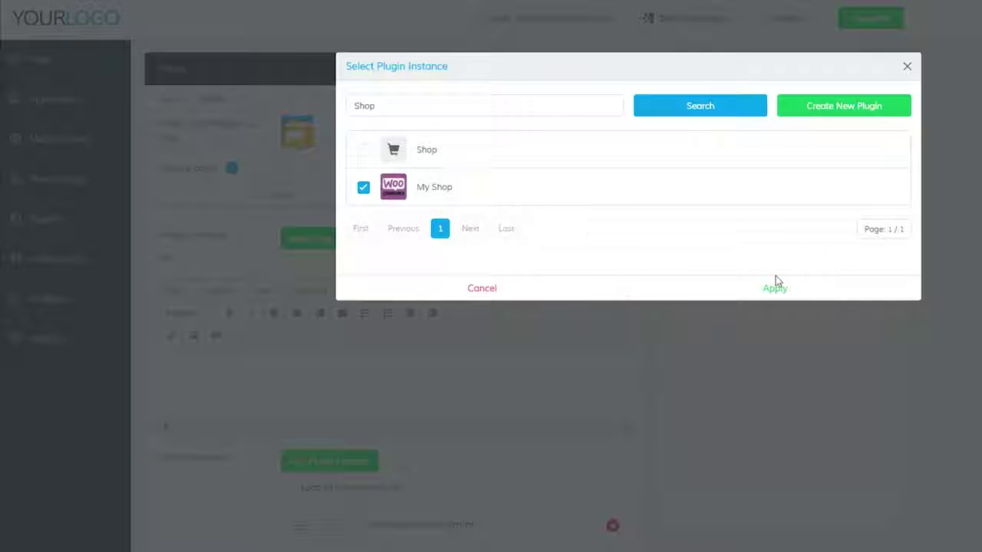
{"action": "left_click", "coordinate": [776, 284]}
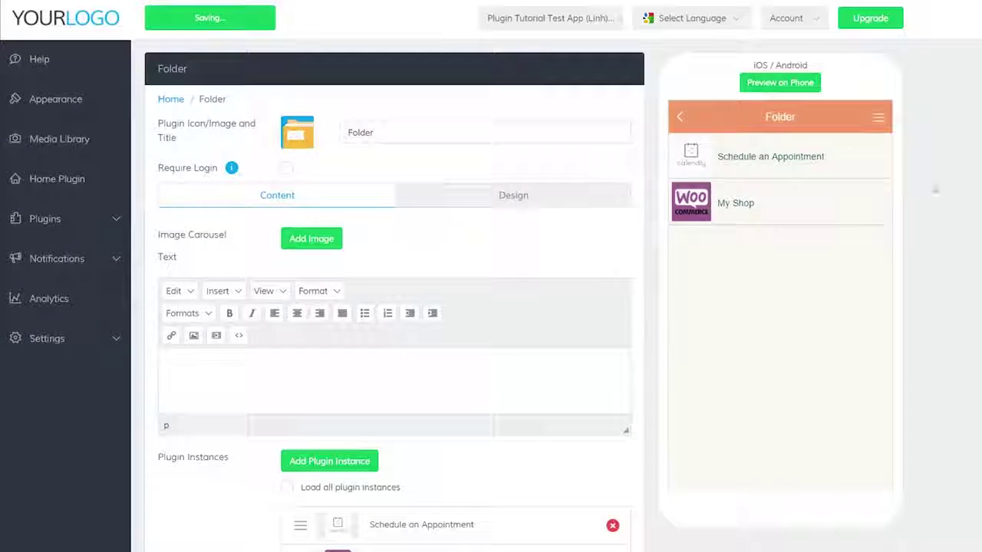
Step: Add the My Shop plugin to the app's side menu by searching for "Shop", and return the preview to the home page
{"action": "left_click", "coordinate": [35, 222]}
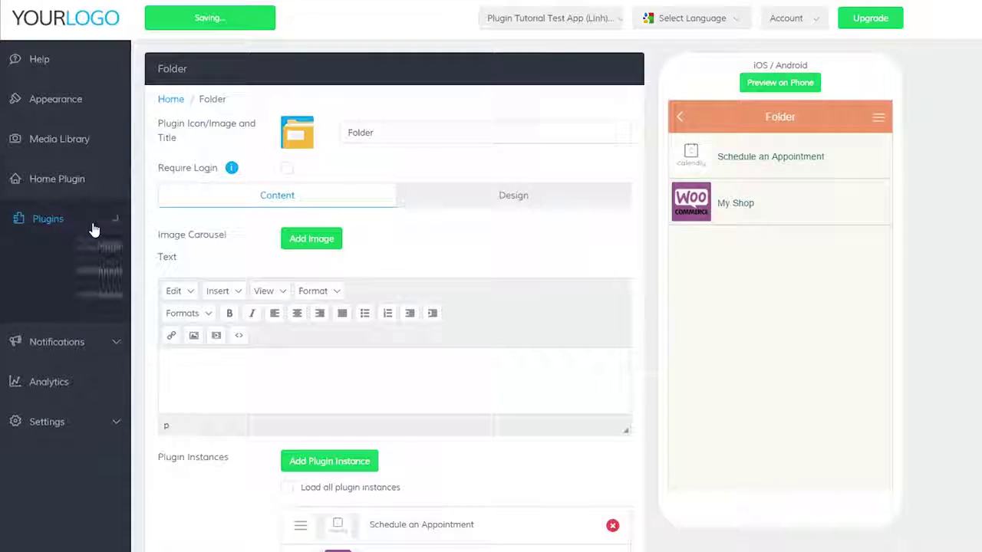
{"action": "left_click", "coordinate": [99, 298]}
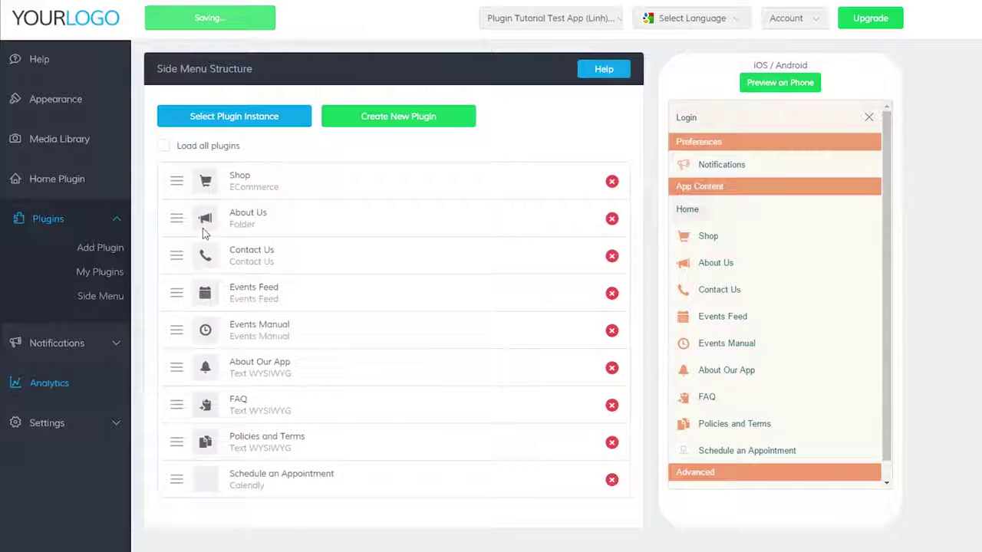
{"action": "left_click", "coordinate": [276, 116]}
{"action": "left_click", "coordinate": [434, 106]}
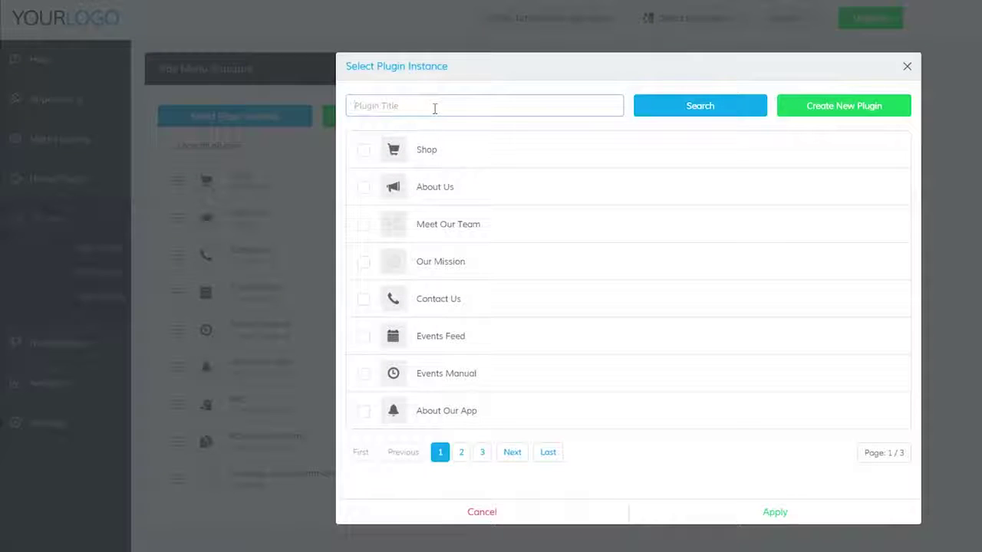
{"action": "type", "text": "Shop"}
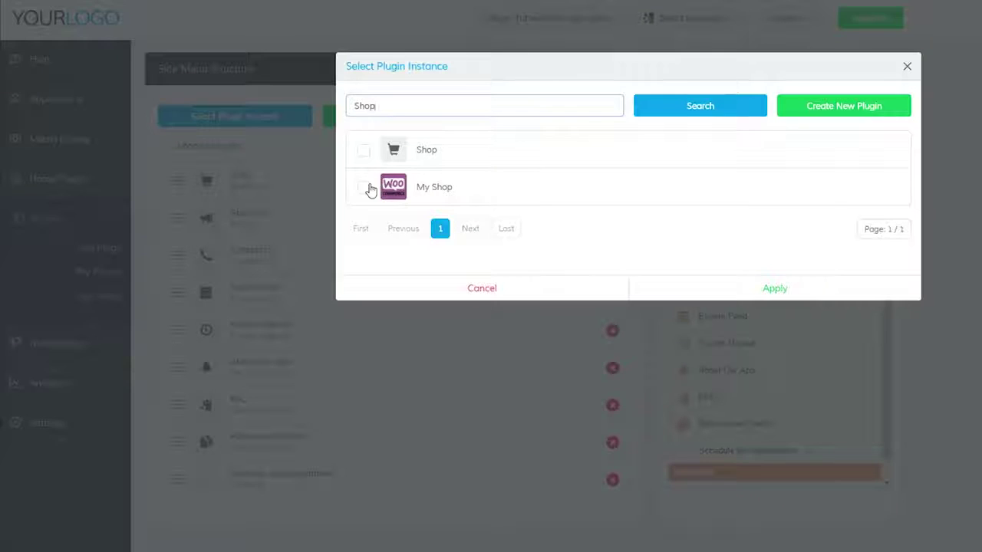
{"action": "left_click", "coordinate": [363, 187]}
{"action": "left_click", "coordinate": [778, 293]}
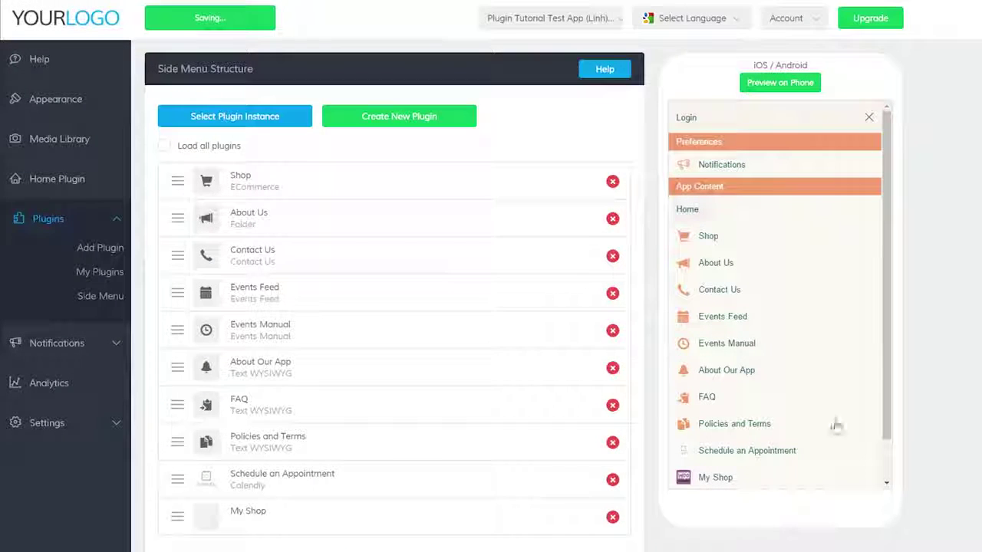
{"action": "left_click", "coordinate": [869, 117]}
{"action": "left_click", "coordinate": [682, 117]}
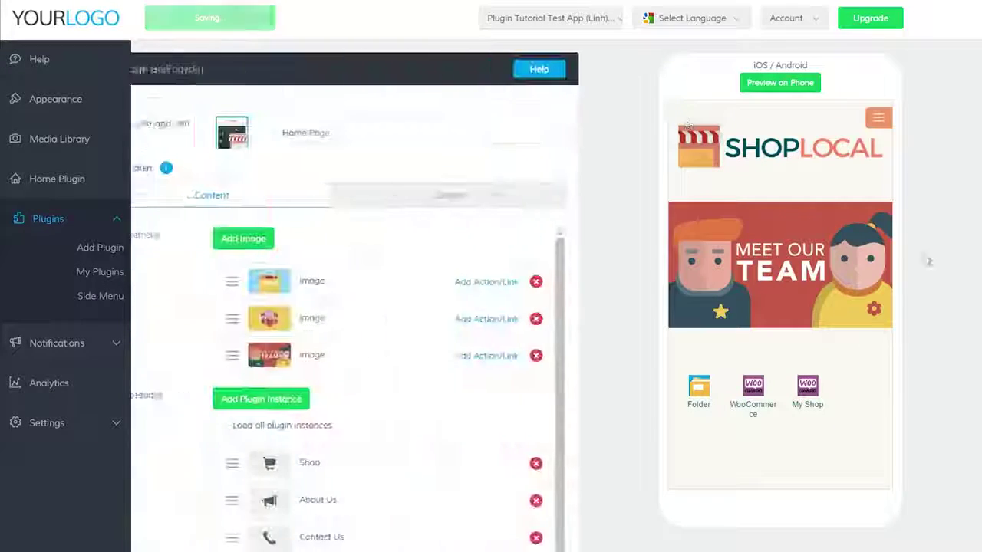